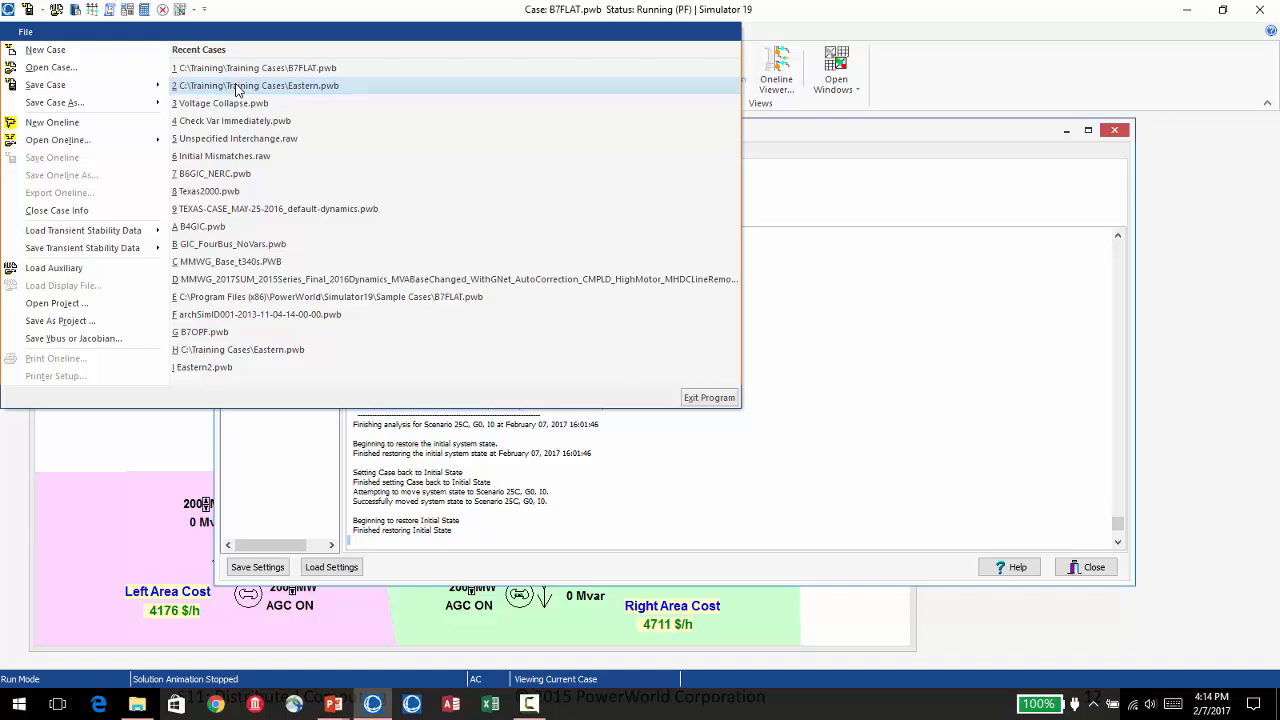
Open the Eastern.pwb case without saving the existing one and show the Distributed Computing simulator options in a widened dialog.
{"action": "left_click", "coordinate": [237, 90]}
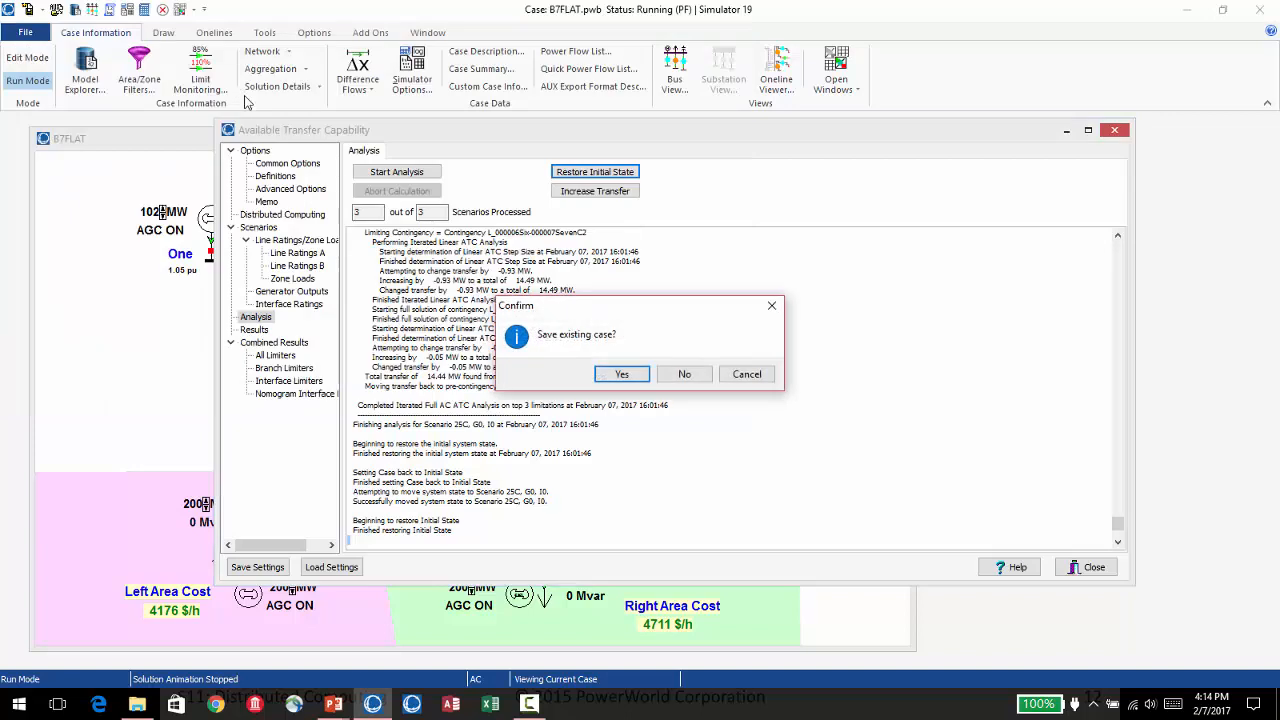
{"action": "left_click", "coordinate": [686, 375]}
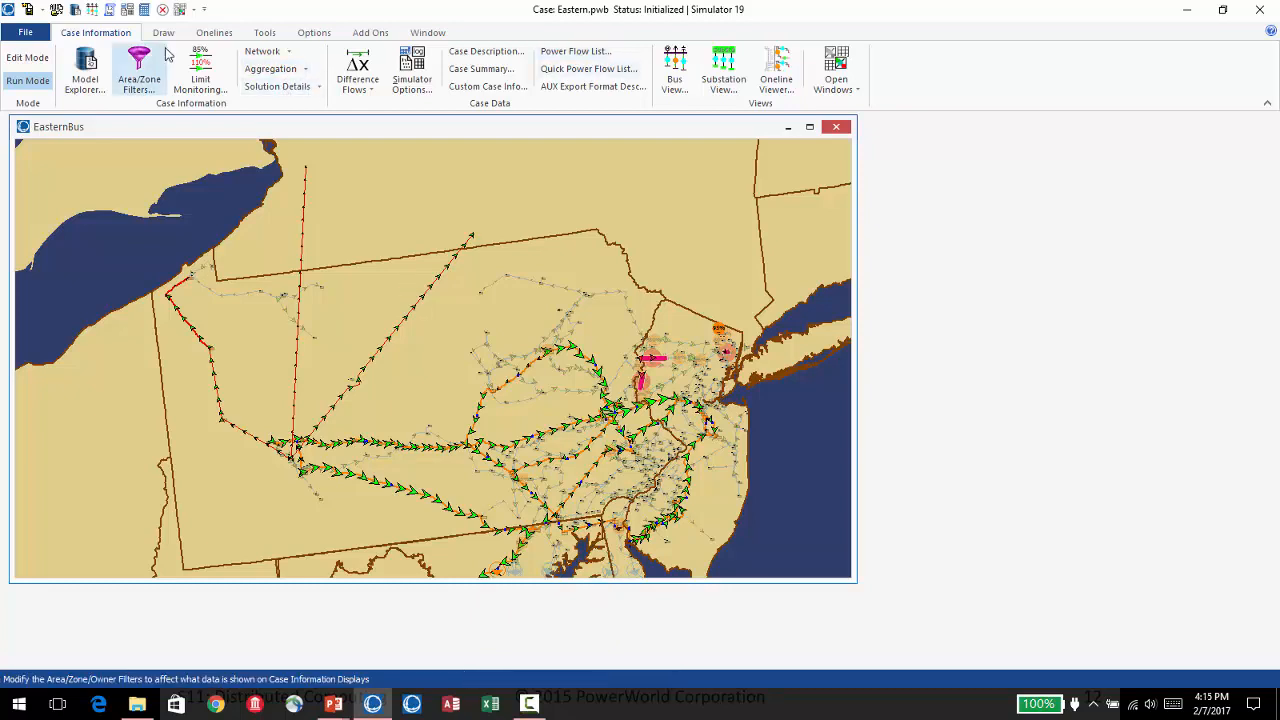
{"action": "left_click", "coordinate": [420, 77]}
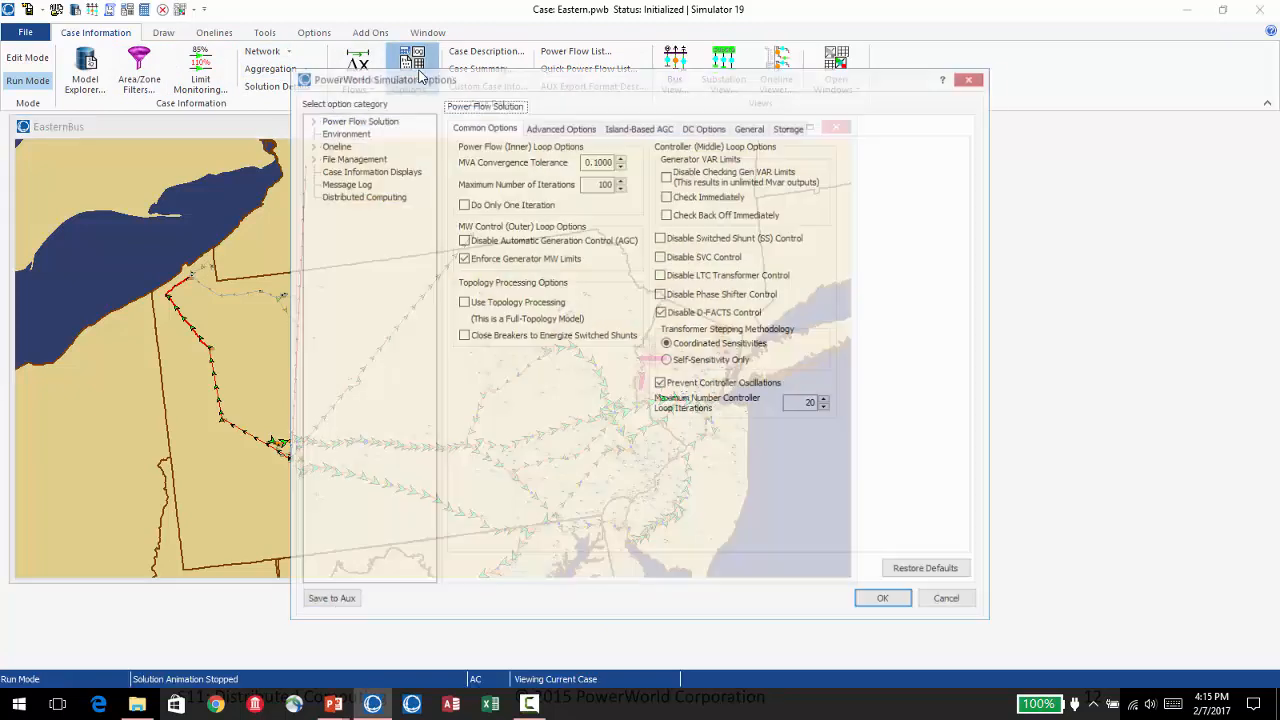
{"action": "left_click", "coordinate": [347, 197]}
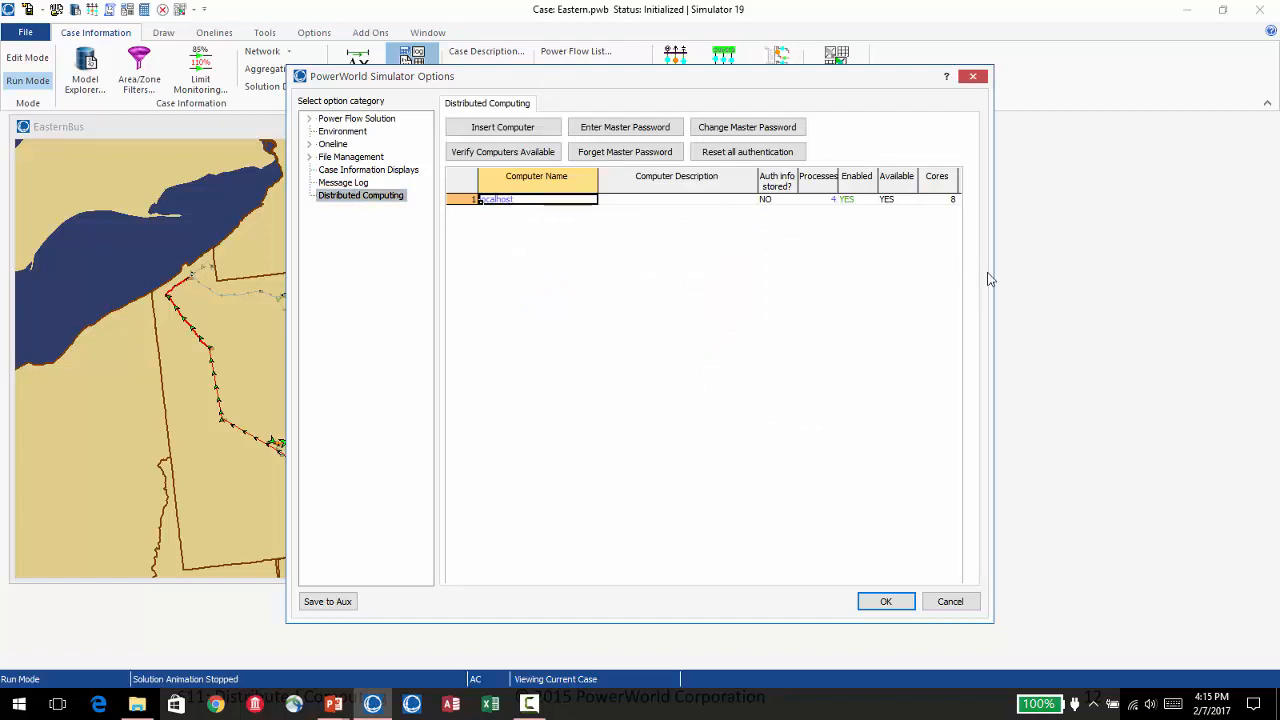
{"action": "left_click_drag", "start_coordinate": [994, 275], "coordinate": [1162, 275]}
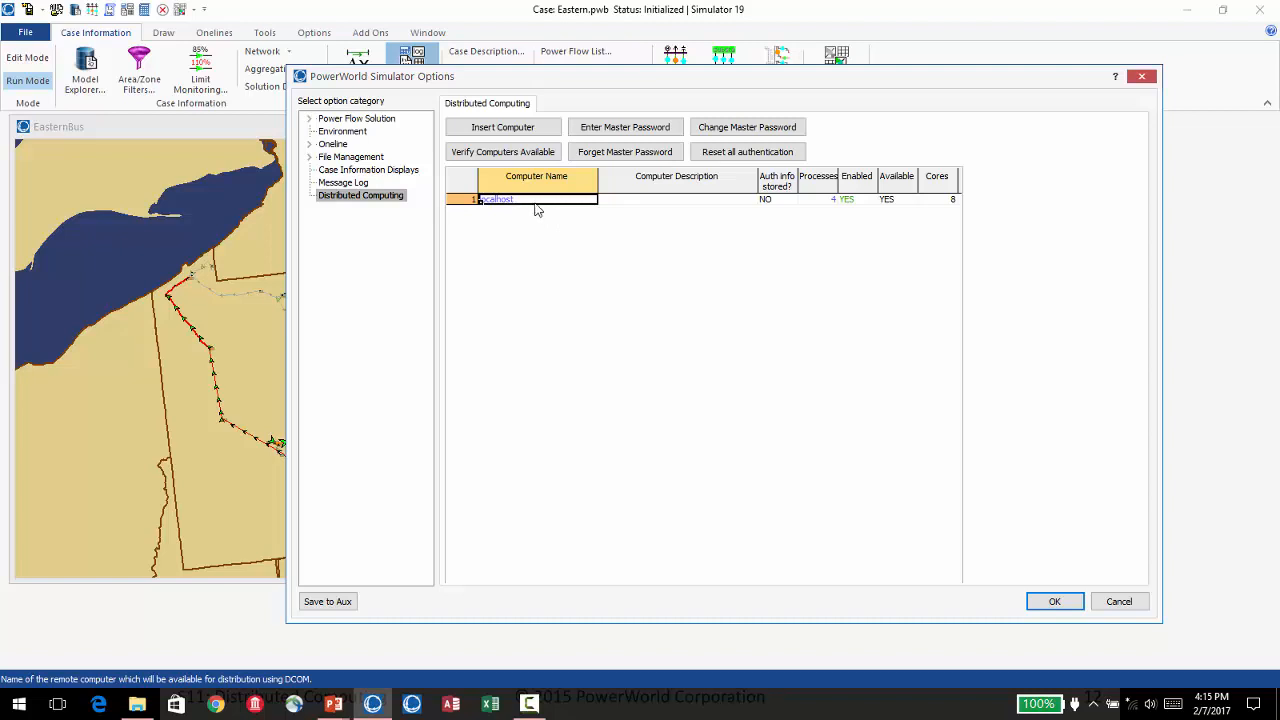
Insert a new computer record into the distributed computing list and delete it again.
{"action": "left_click", "coordinate": [508, 133]}
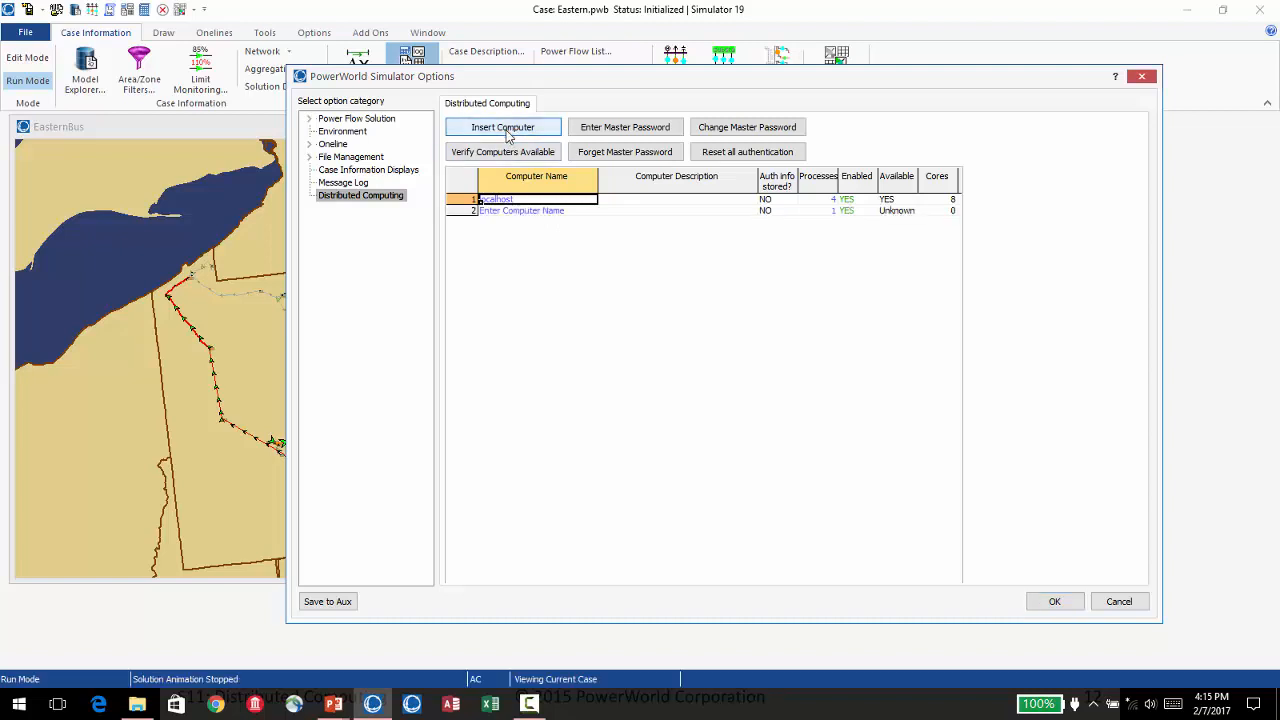
{"action": "left_click", "coordinate": [520, 212]}
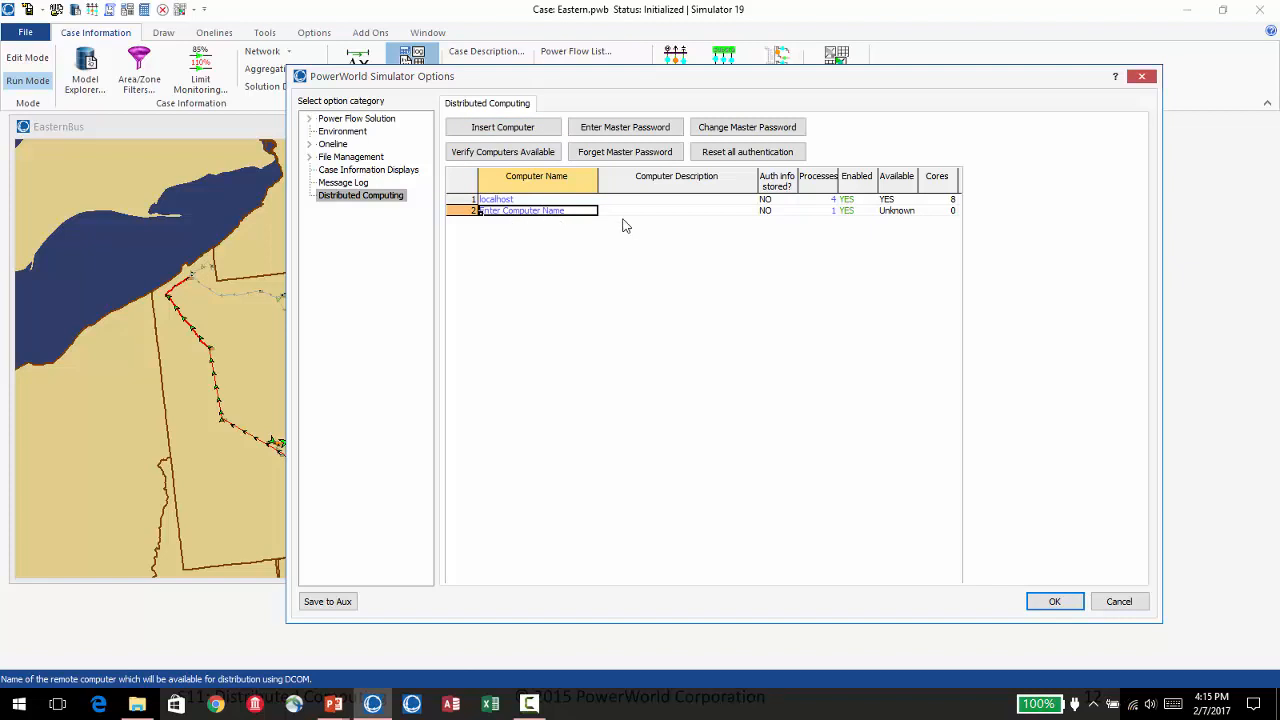
{"action": "right_click", "coordinate": [521, 214]}
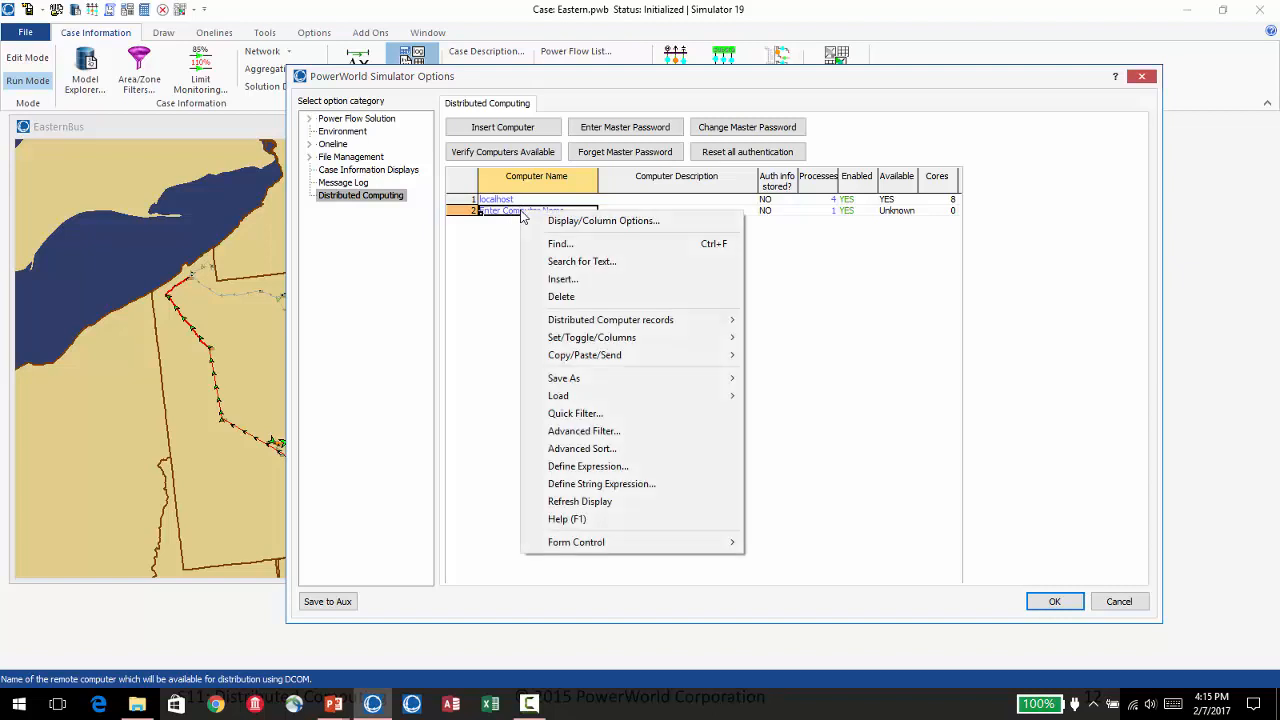
{"action": "left_click", "coordinate": [561, 297]}
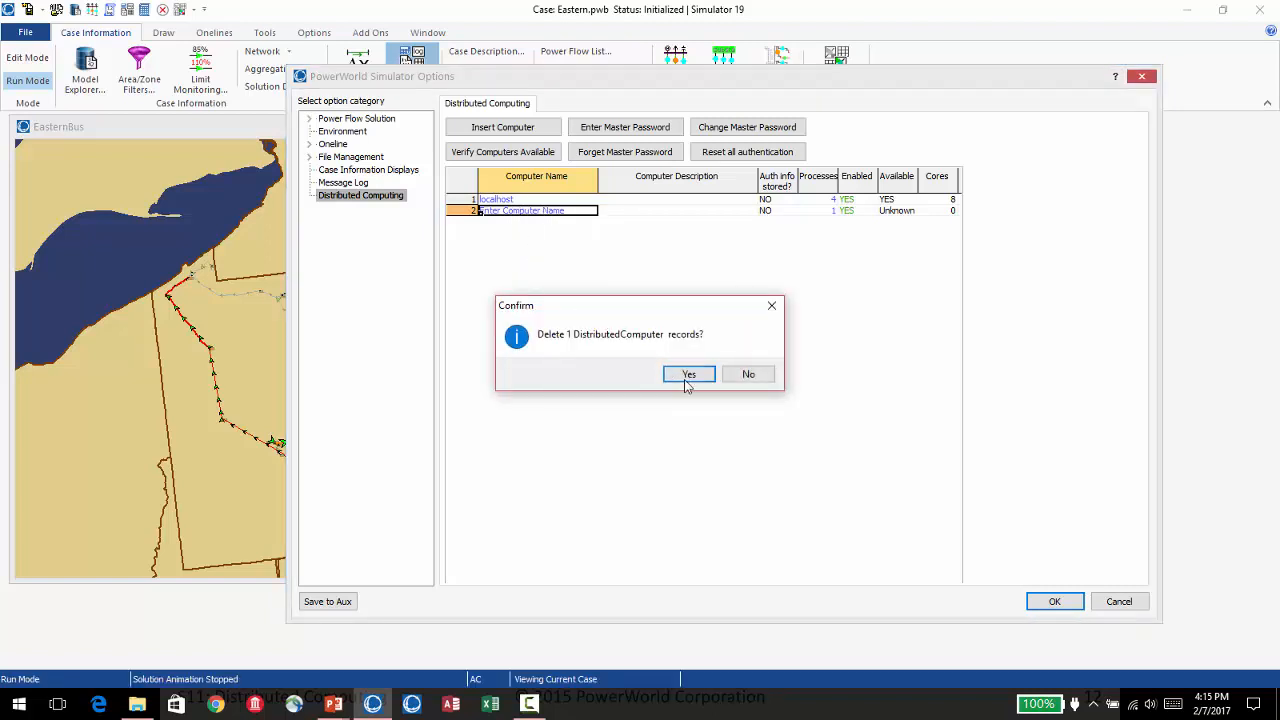
{"action": "left_click", "coordinate": [689, 375]}
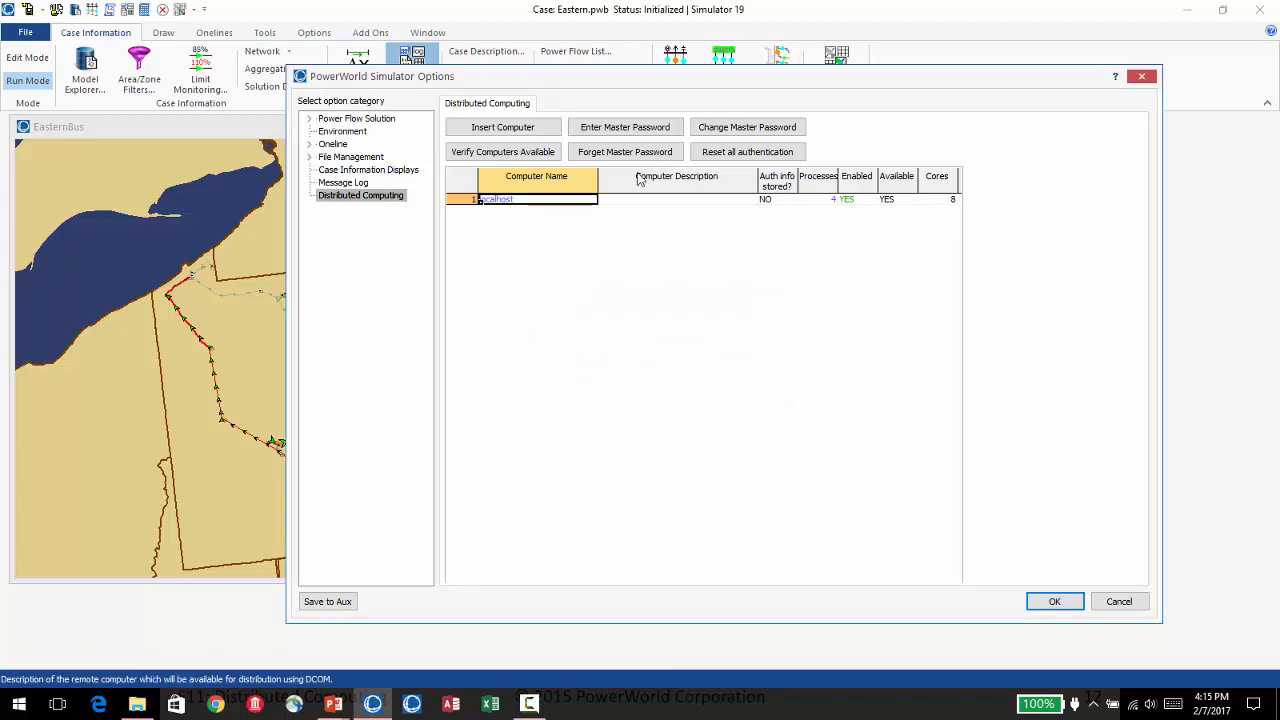
Verify the available computers and examine localhost's processes, enabled status, cores, error count and maximum errors.
{"action": "left_click", "coordinate": [495, 155]}
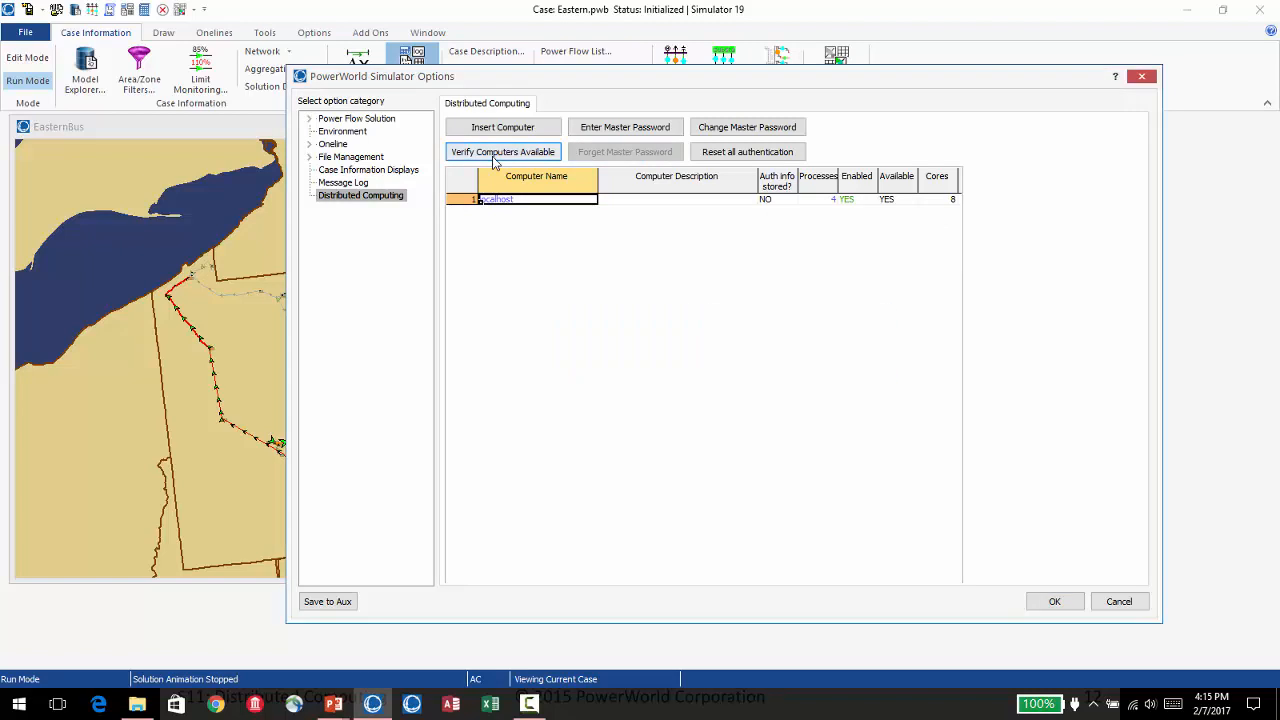
{"action": "left_click", "coordinate": [836, 203]}
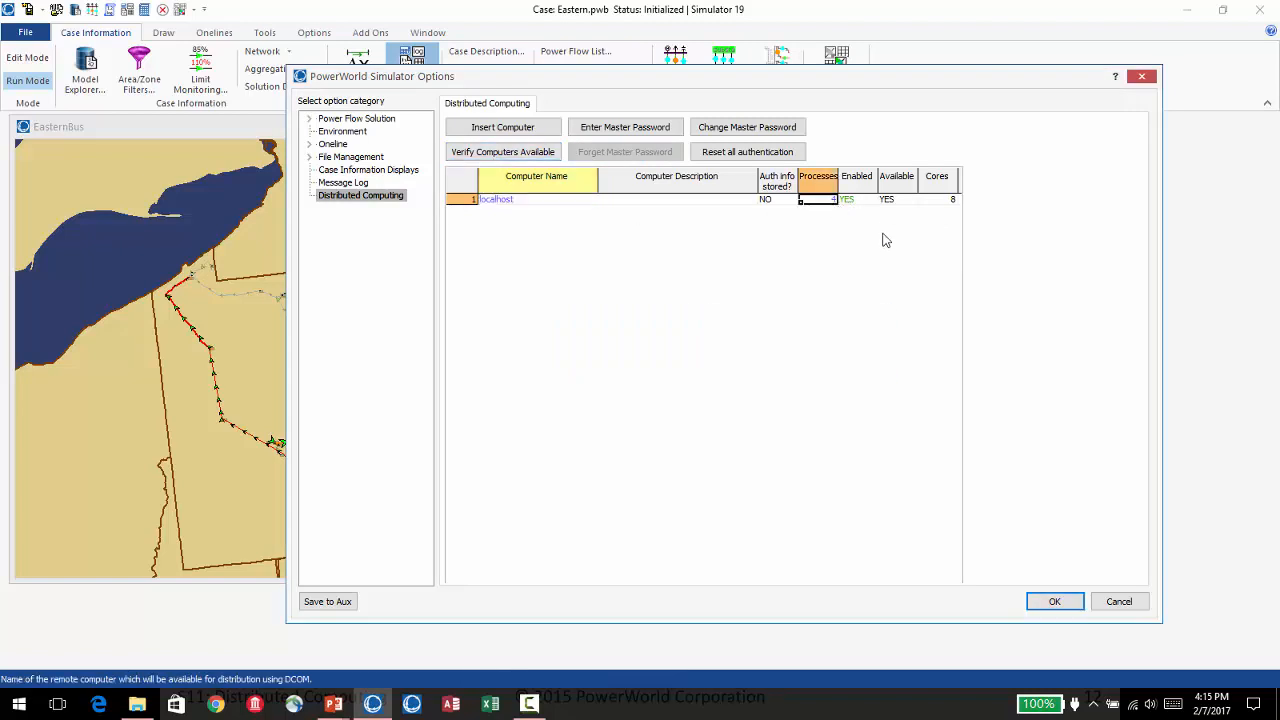
{"action": "key", "text": "Right"}
{"action": "key", "text": "Right"}
{"action": "key", "text": "Right"}
{"action": "key", "text": "Right"}
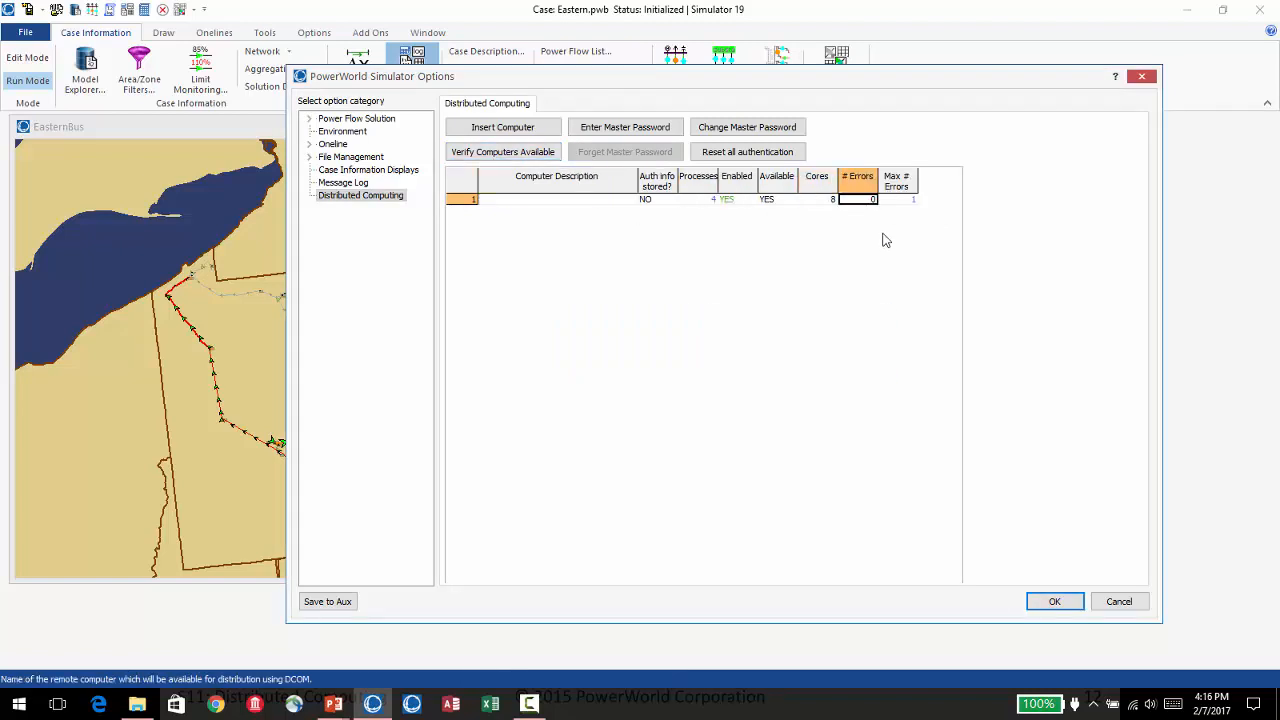
{"action": "key", "text": "Left"}
{"action": "key", "text": "Right"}
{"action": "key", "text": "Right"}
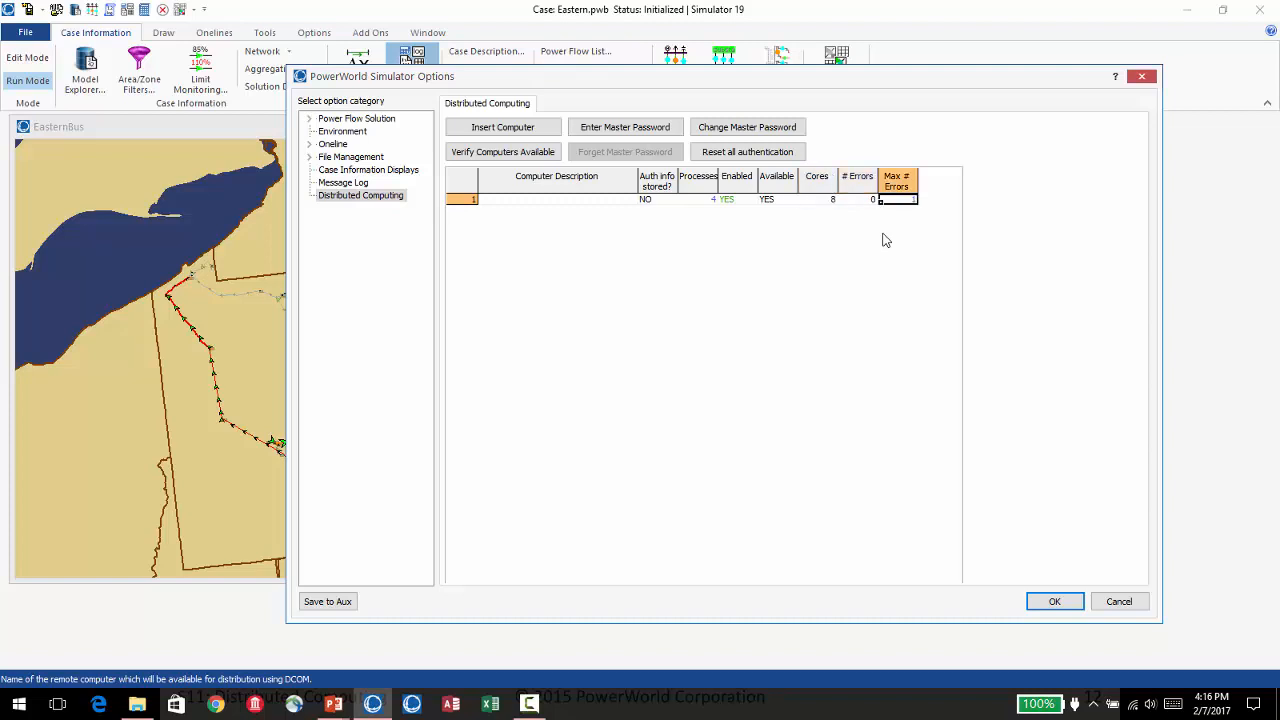
{"action": "key", "text": "Left"}
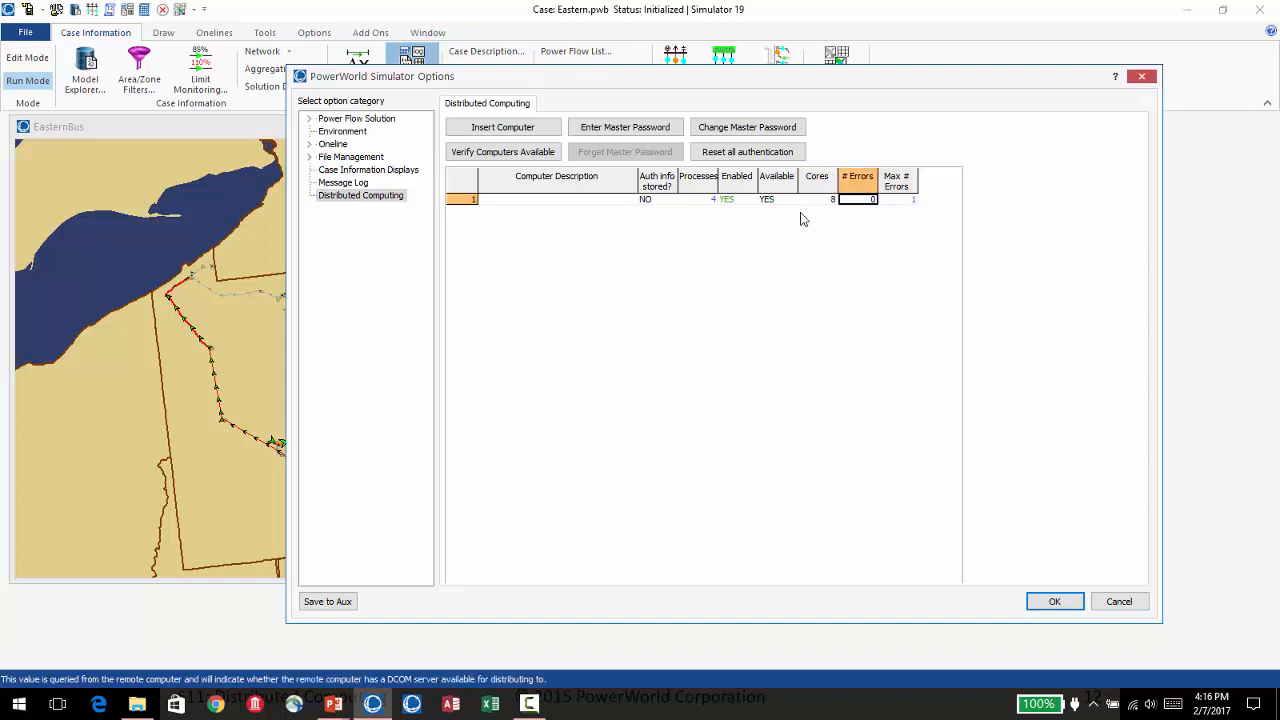
{"action": "left_click", "coordinate": [910, 200]}
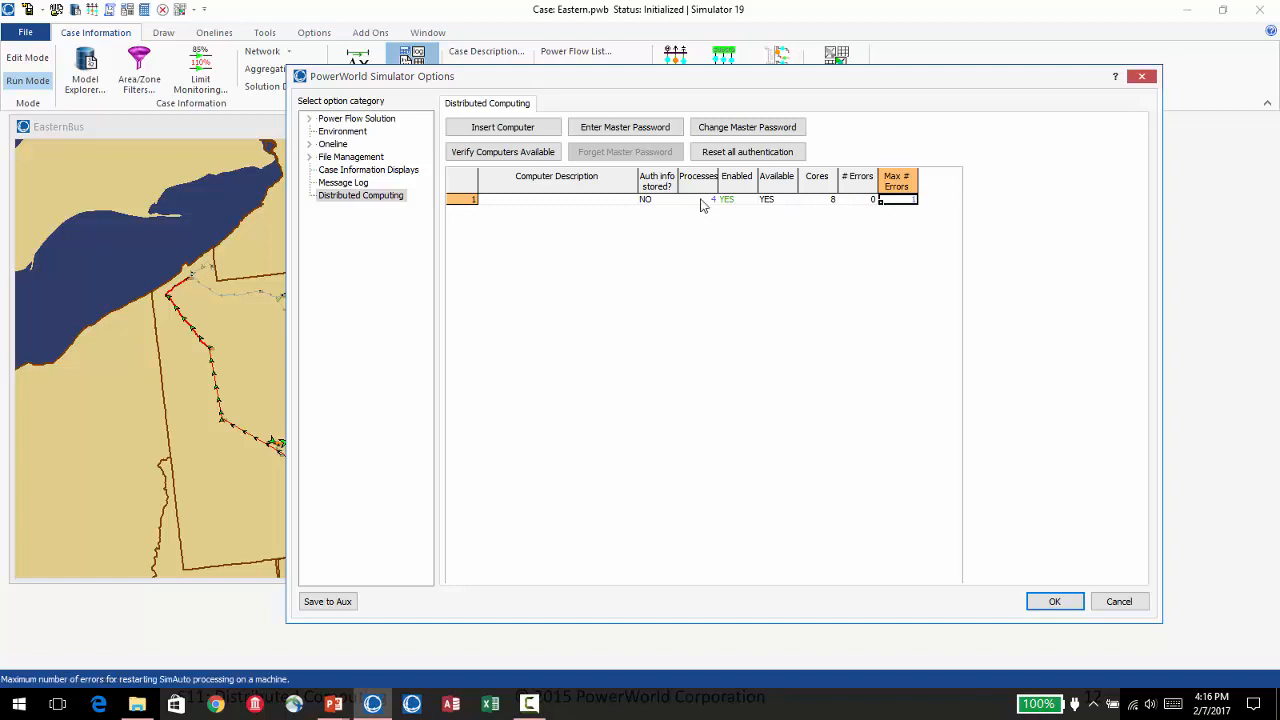
{"action": "left_click", "coordinate": [831, 200]}
{"action": "left_click", "coordinate": [711, 204]}
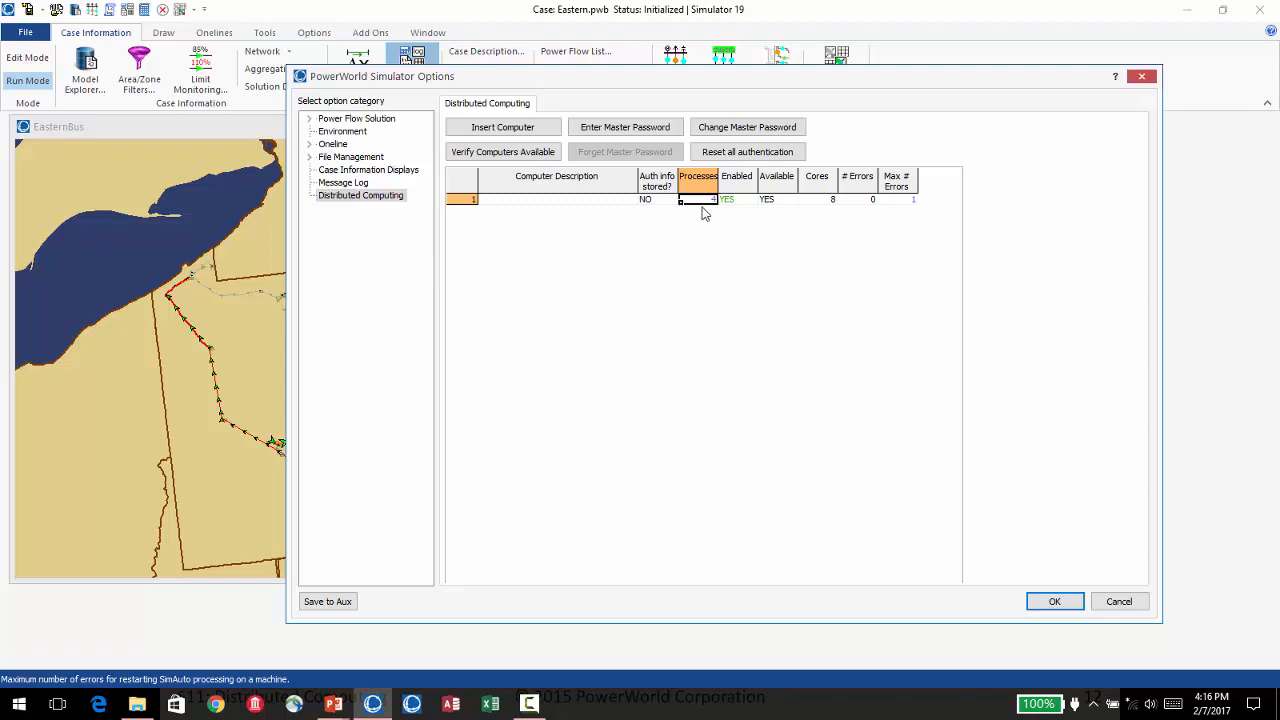
{"action": "left_click", "coordinate": [733, 203]}
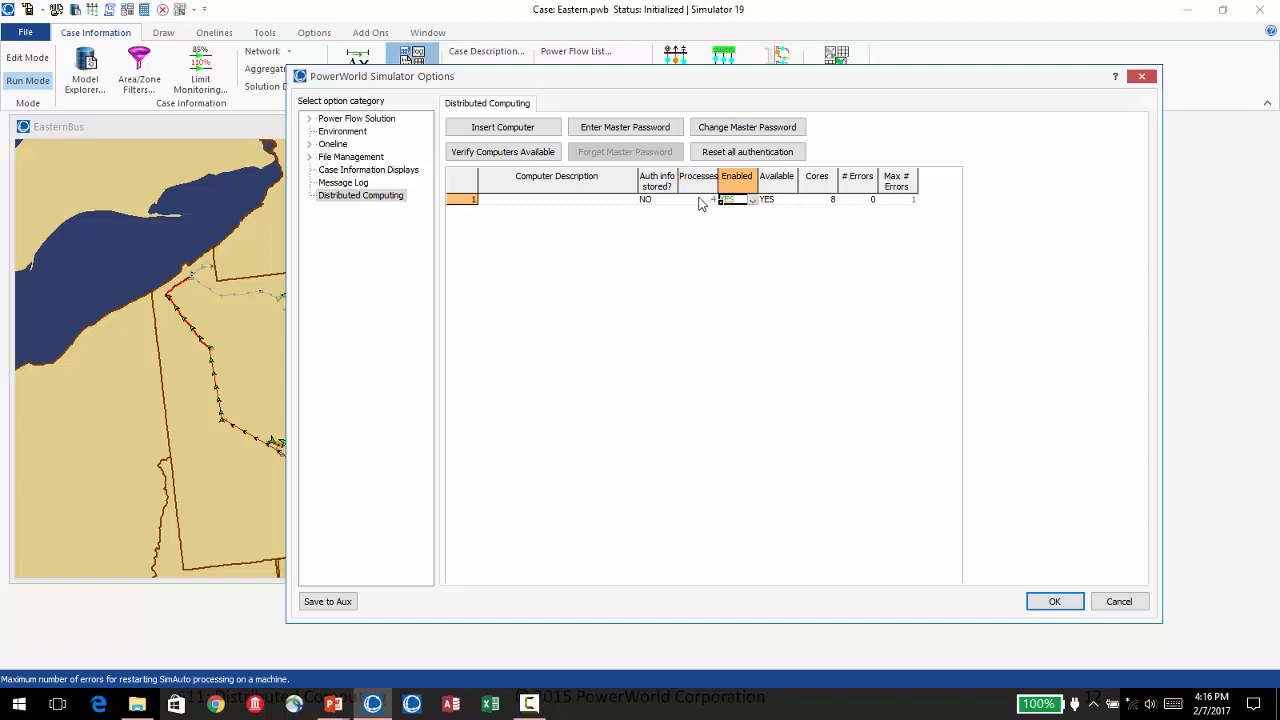
{"action": "left_click", "coordinate": [701, 201]}
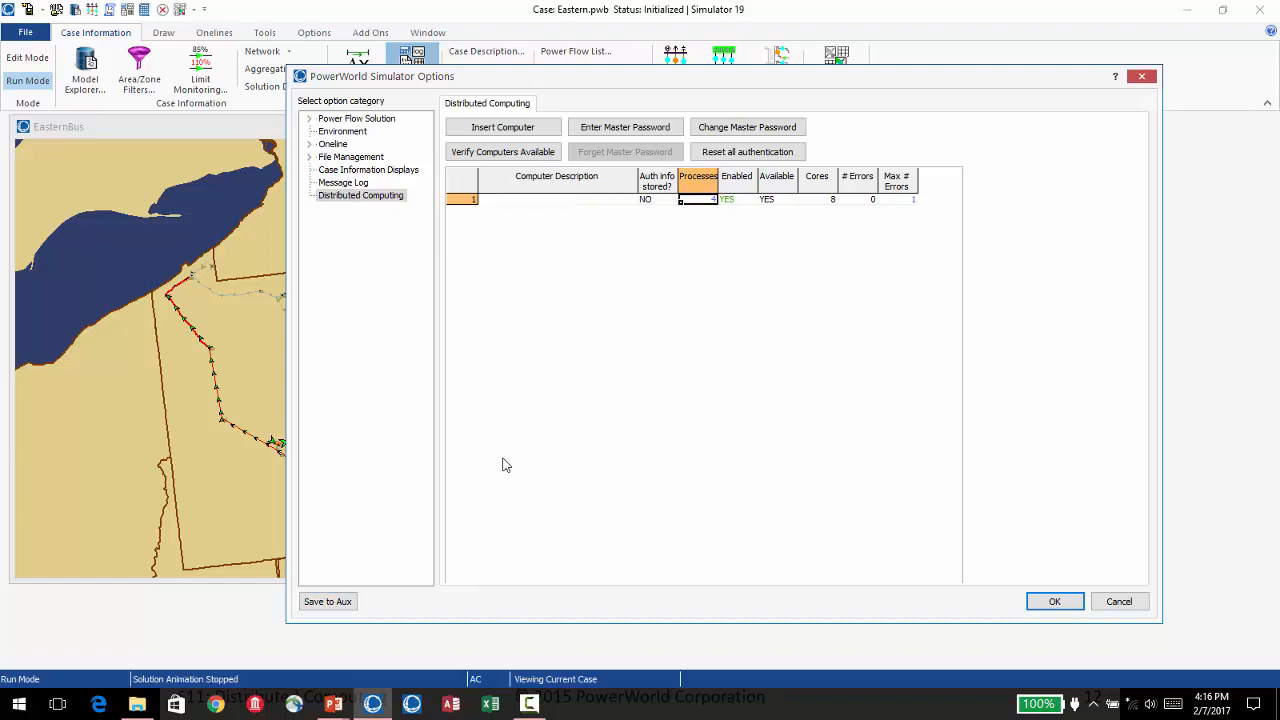
View the master password prompt and localhost's authentication info prompt without entering anything, and close the simulator options.
{"action": "left_click", "coordinate": [620, 133]}
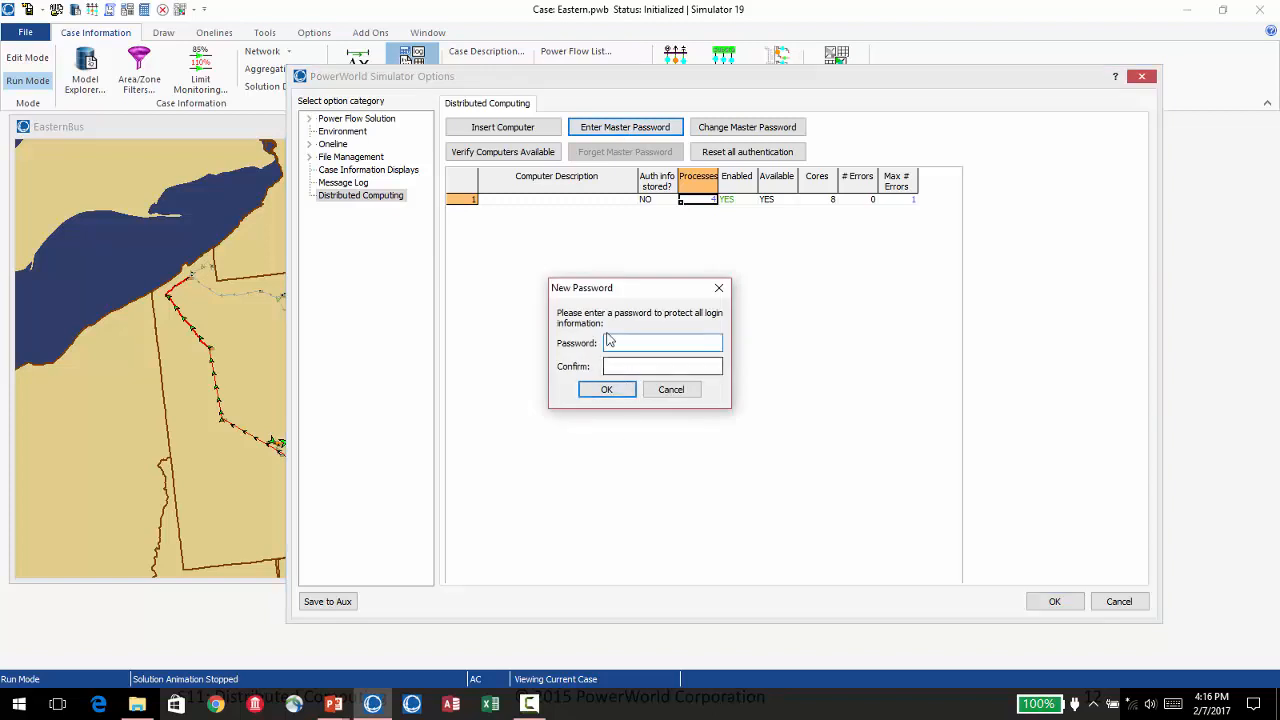
{"action": "left_click", "coordinate": [670, 390]}
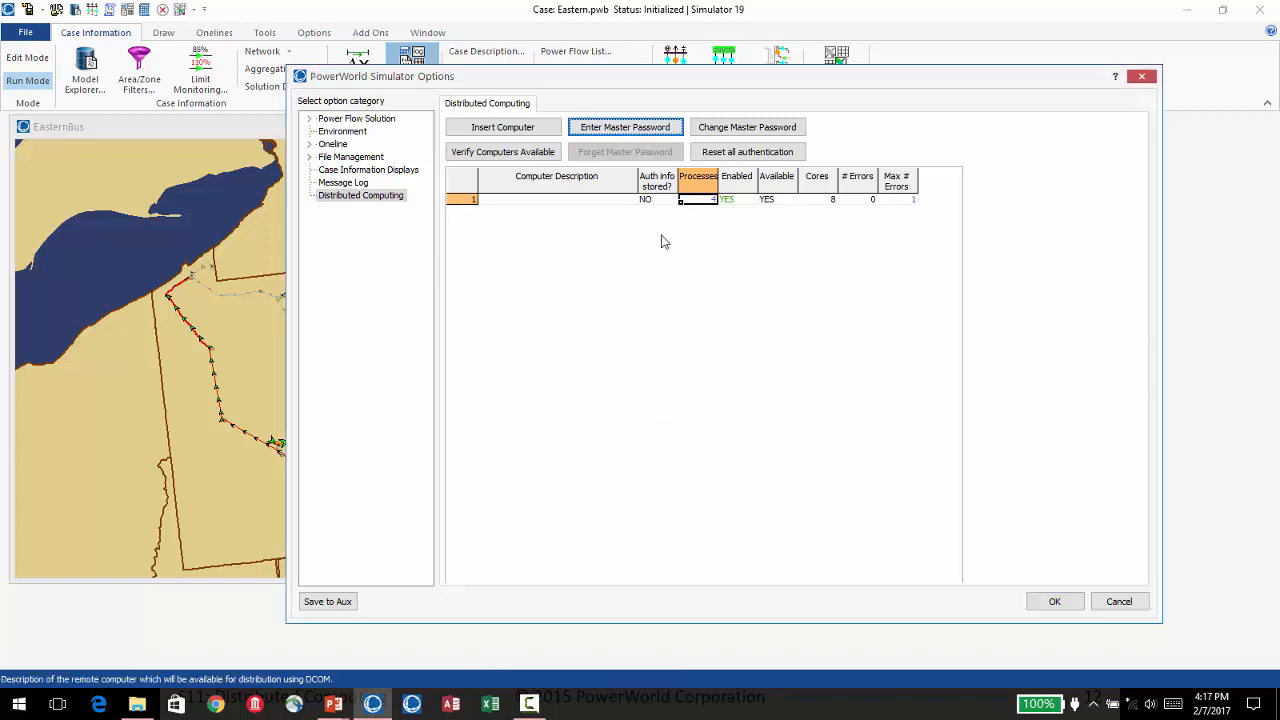
{"action": "left_click", "coordinate": [544, 198]}
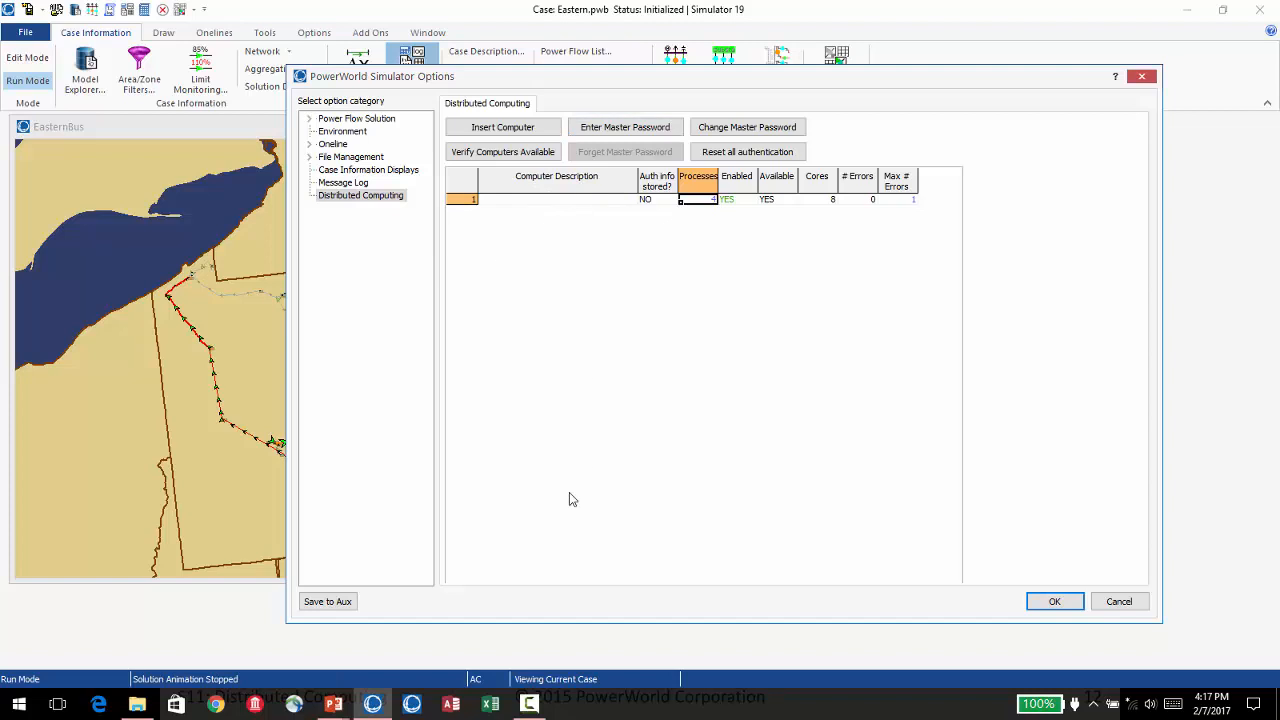
{"action": "left_click", "coordinate": [556, 200]}
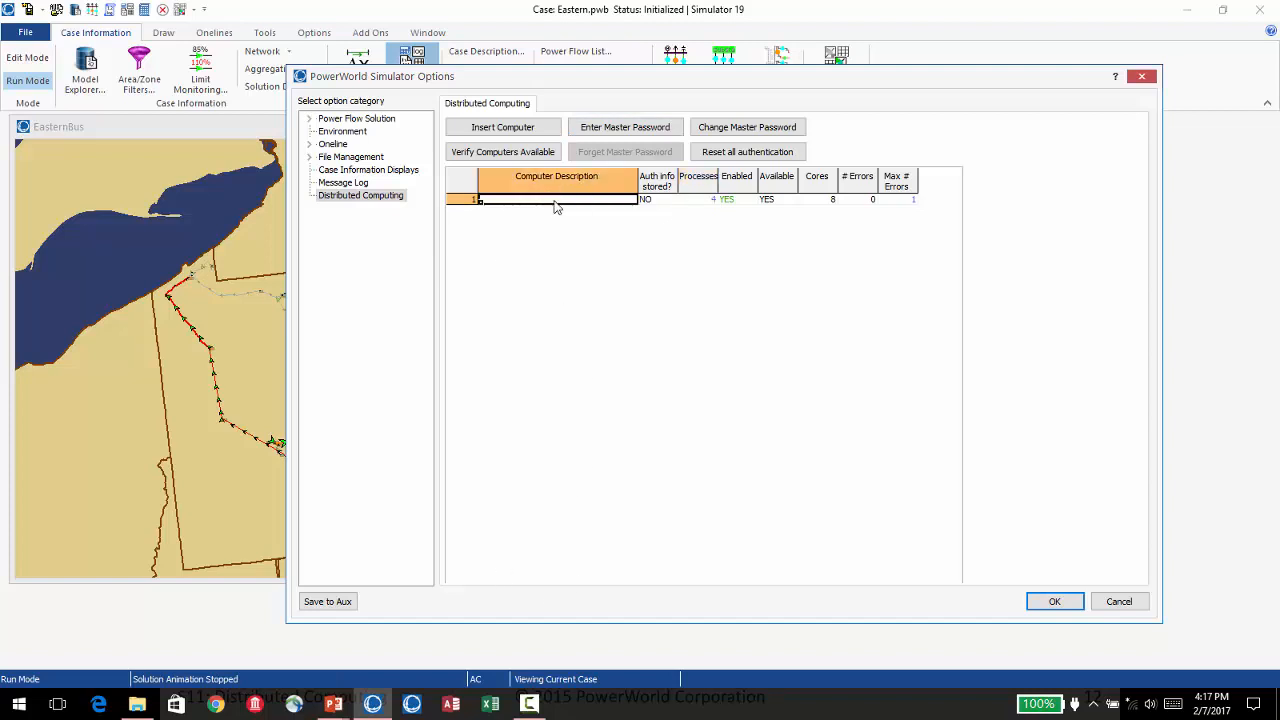
{"action": "key", "text": "Left"}
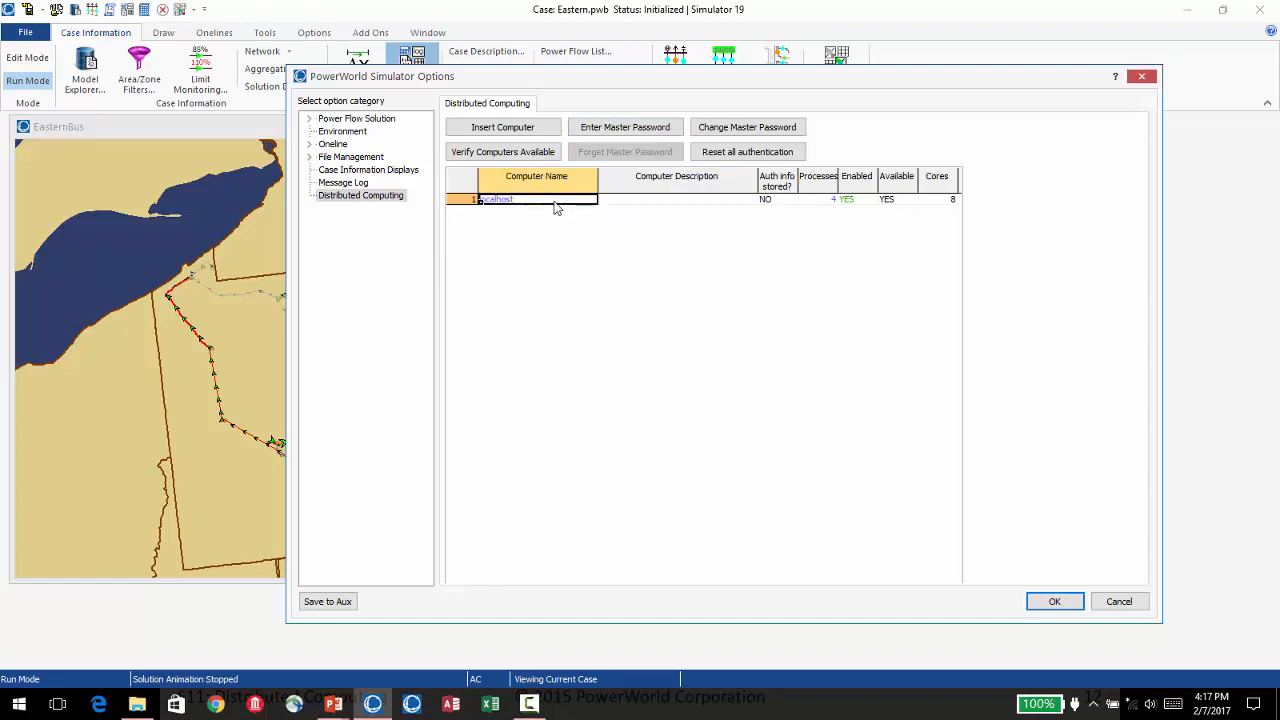
{"action": "right_click", "coordinate": [556, 208]}
{"action": "mouse_move", "coordinate": [723, 316]}
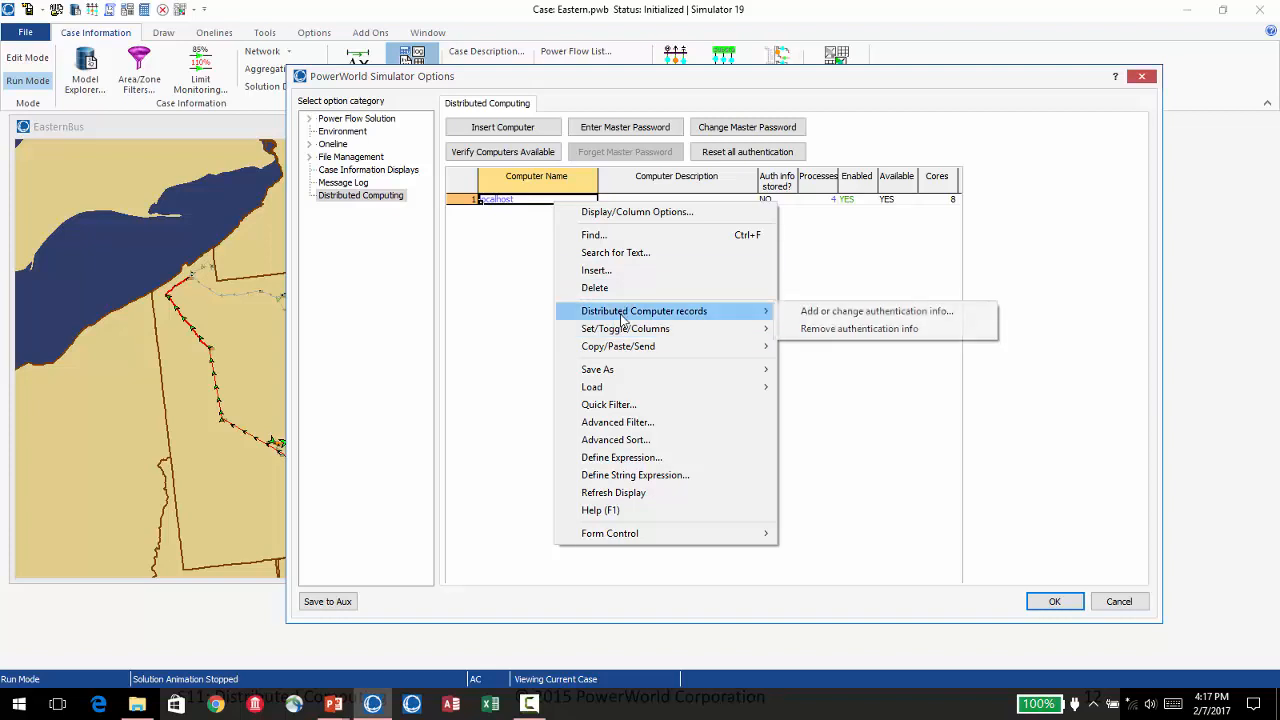
{"action": "left_click", "coordinate": [855, 312]}
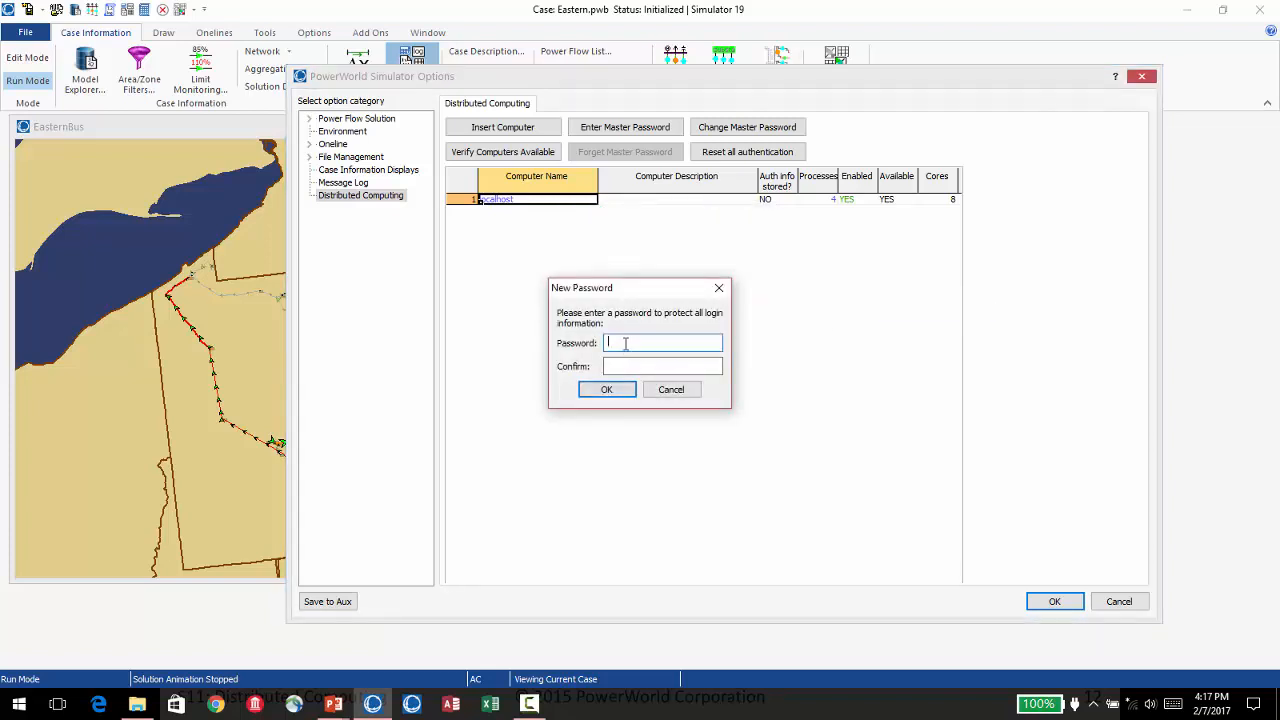
{"action": "left_click", "coordinate": [672, 390]}
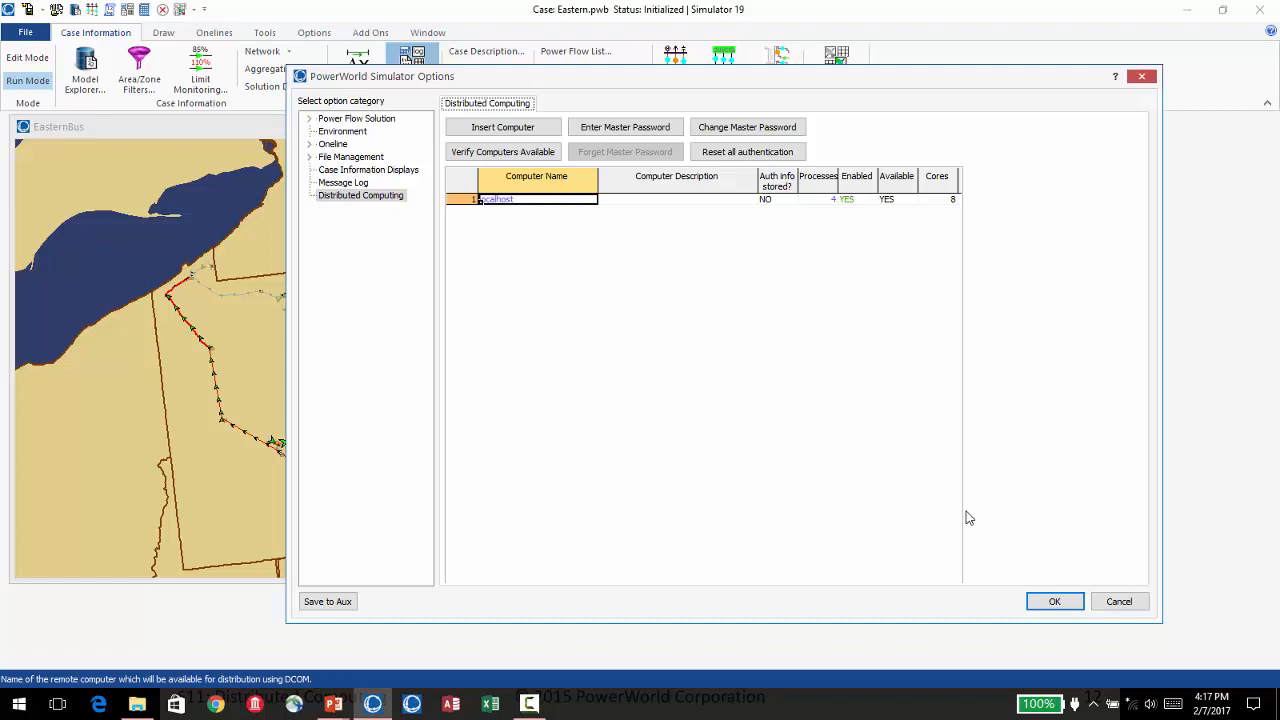
{"action": "left_click", "coordinate": [1054, 601]}
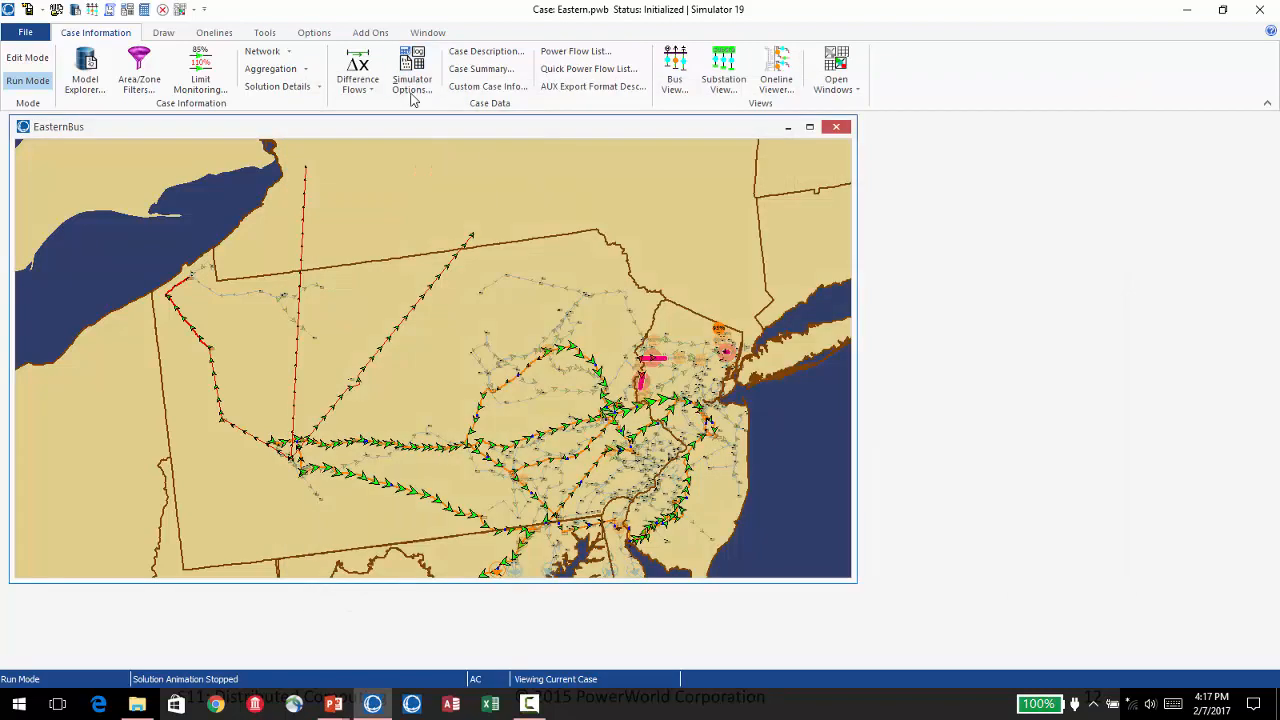
{"action": "key", "text": "alt+Tab"}
{"action": "key", "text": "alt+Tab"}
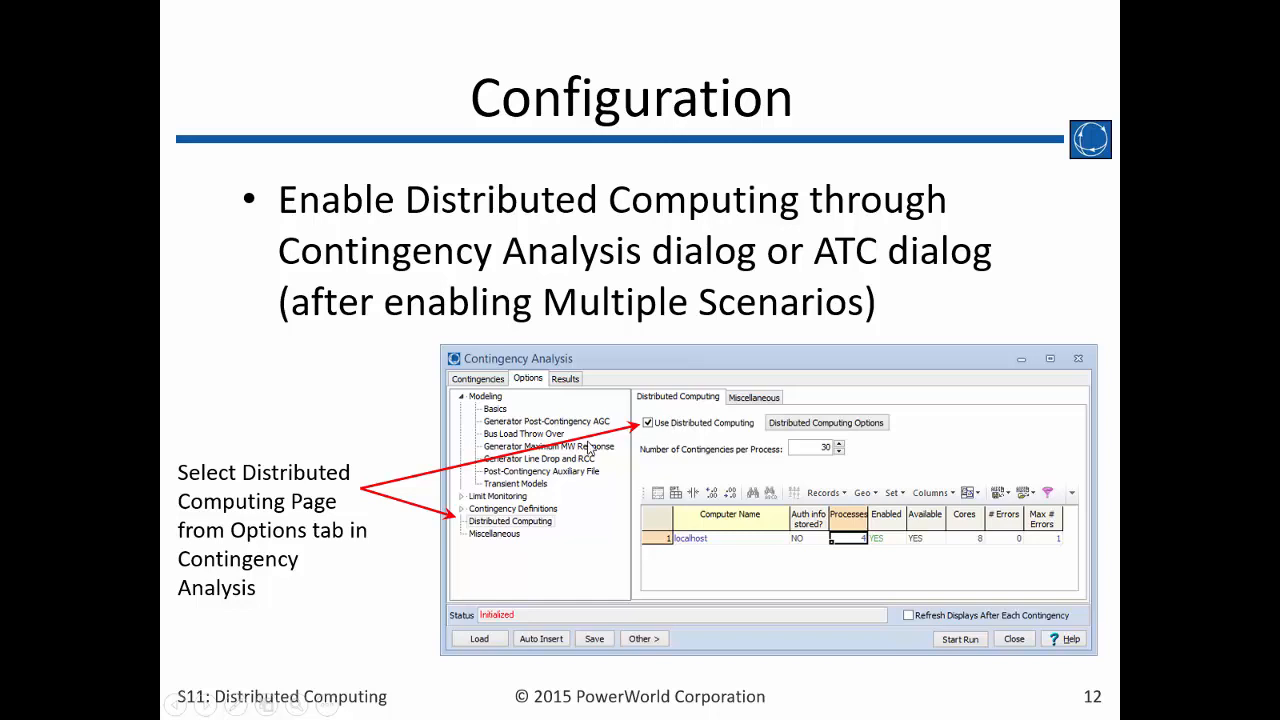
{"action": "key", "text": "Left"}
{"action": "key", "text": "Right"}
{"action": "key", "text": "Right"}
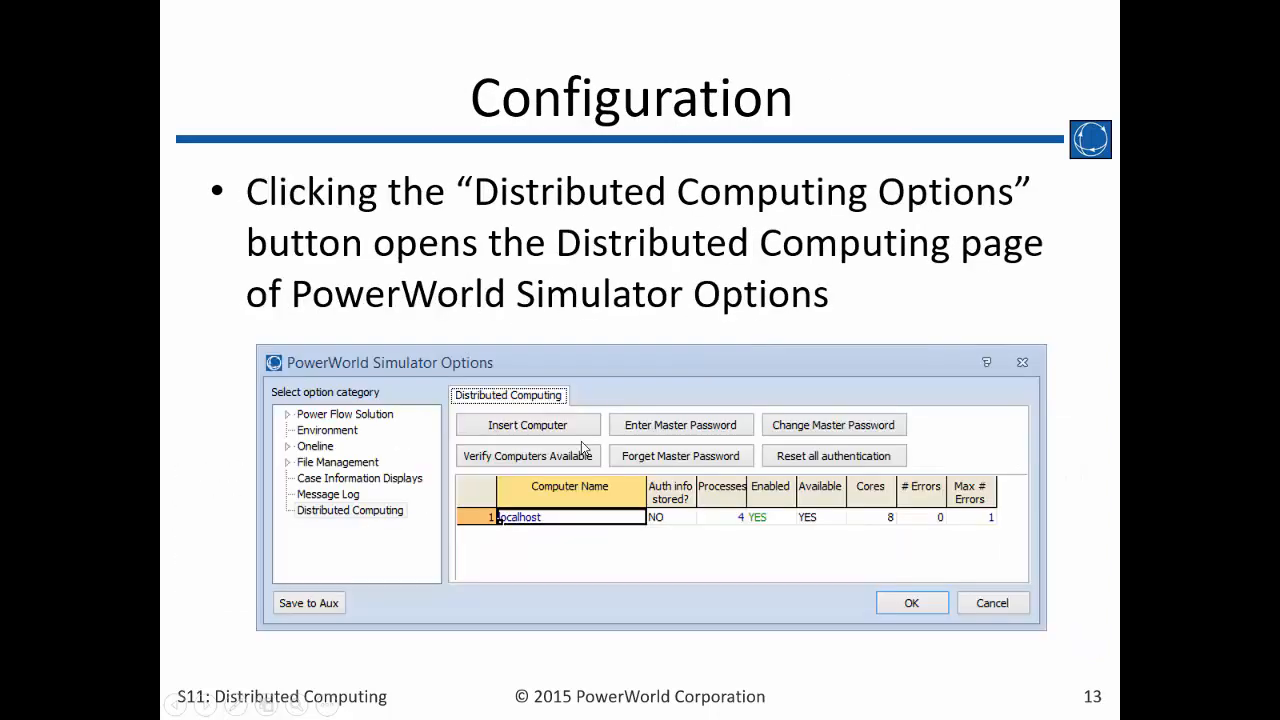
{"action": "key", "text": "Right"}
{"action": "key", "text": "Left"}
{"action": "key", "text": "alt+Tab"}
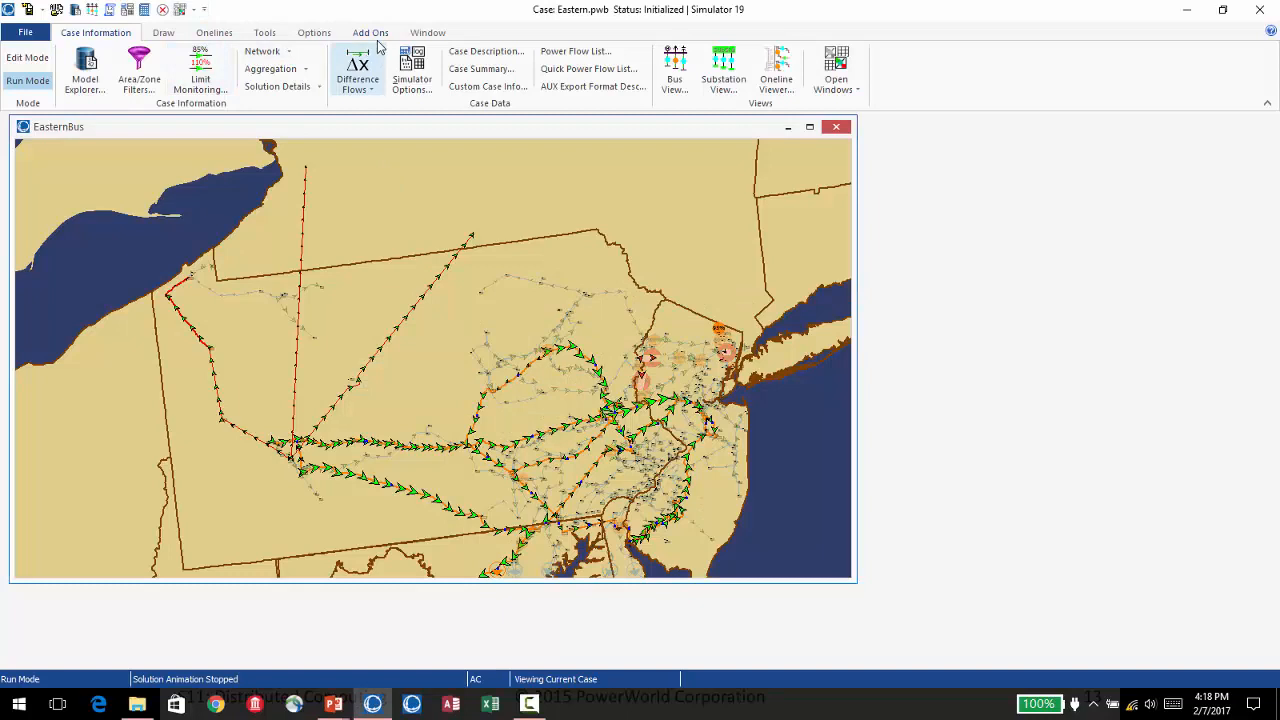
Open Contingency Analysis and bring up the automatic insertion settings for contingency records.
{"action": "left_click", "coordinate": [263, 33]}
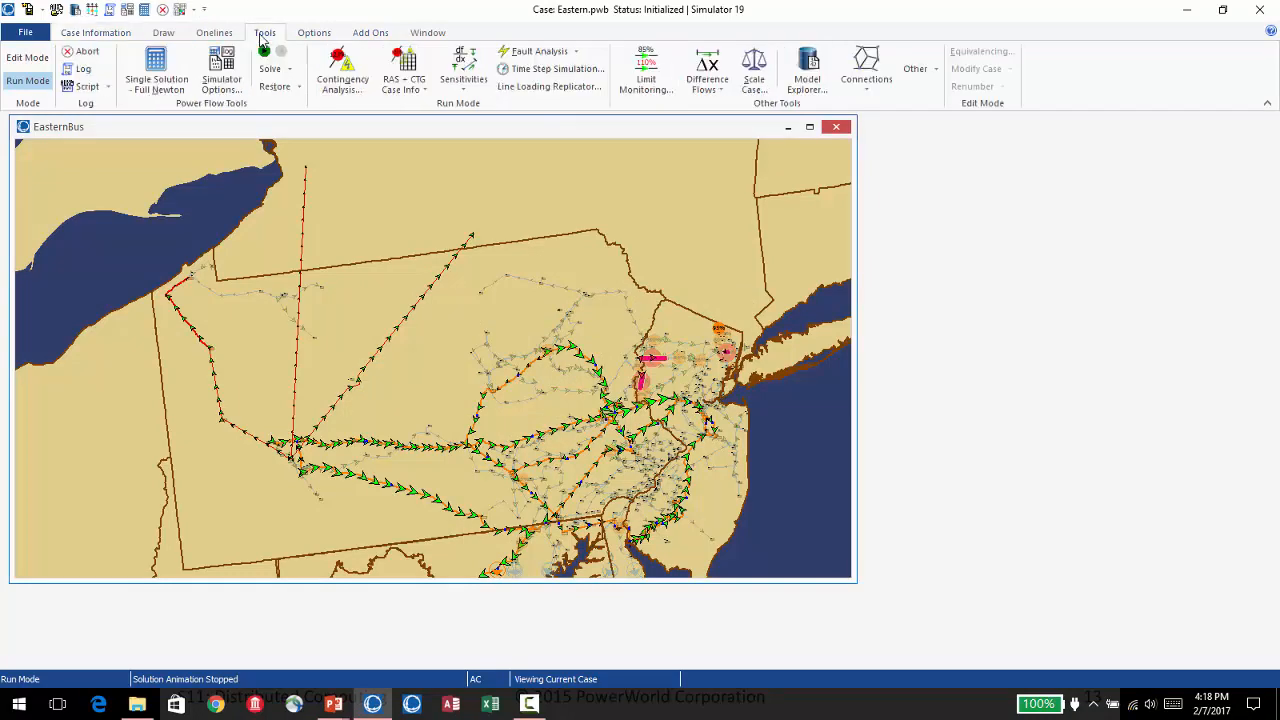
{"action": "left_click", "coordinate": [336, 88]}
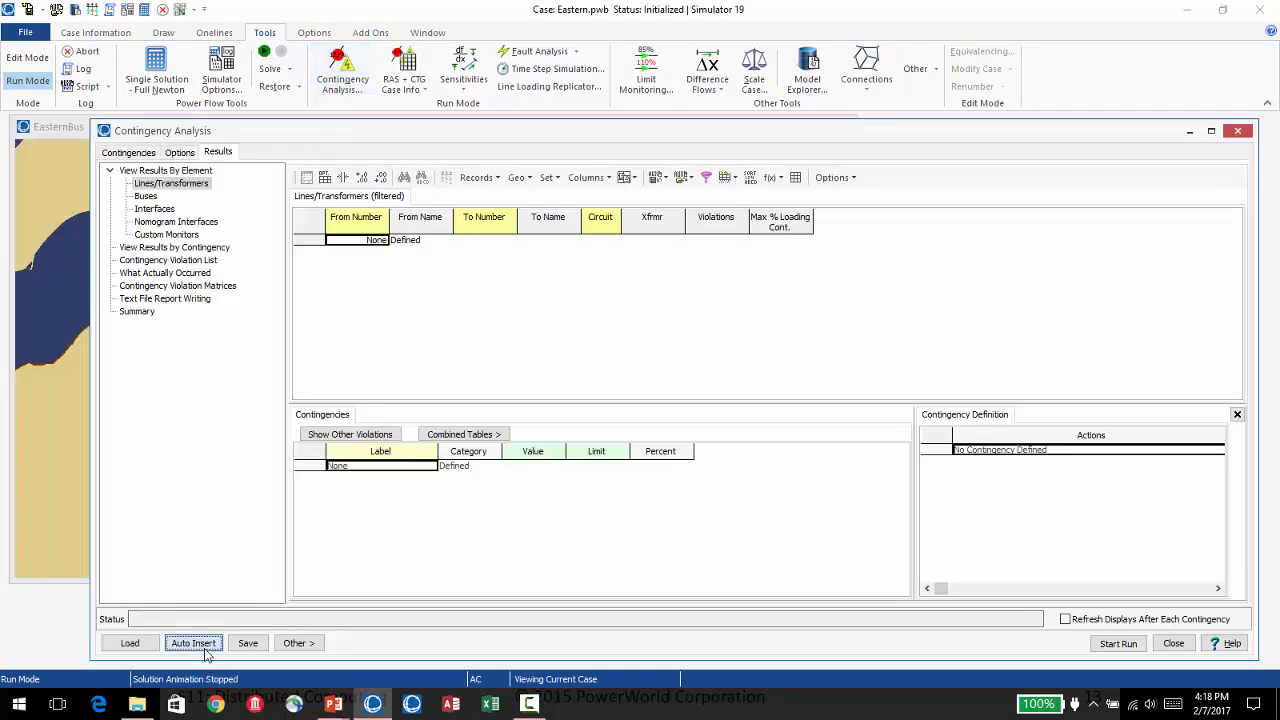
{"action": "left_click", "coordinate": [194, 643]}
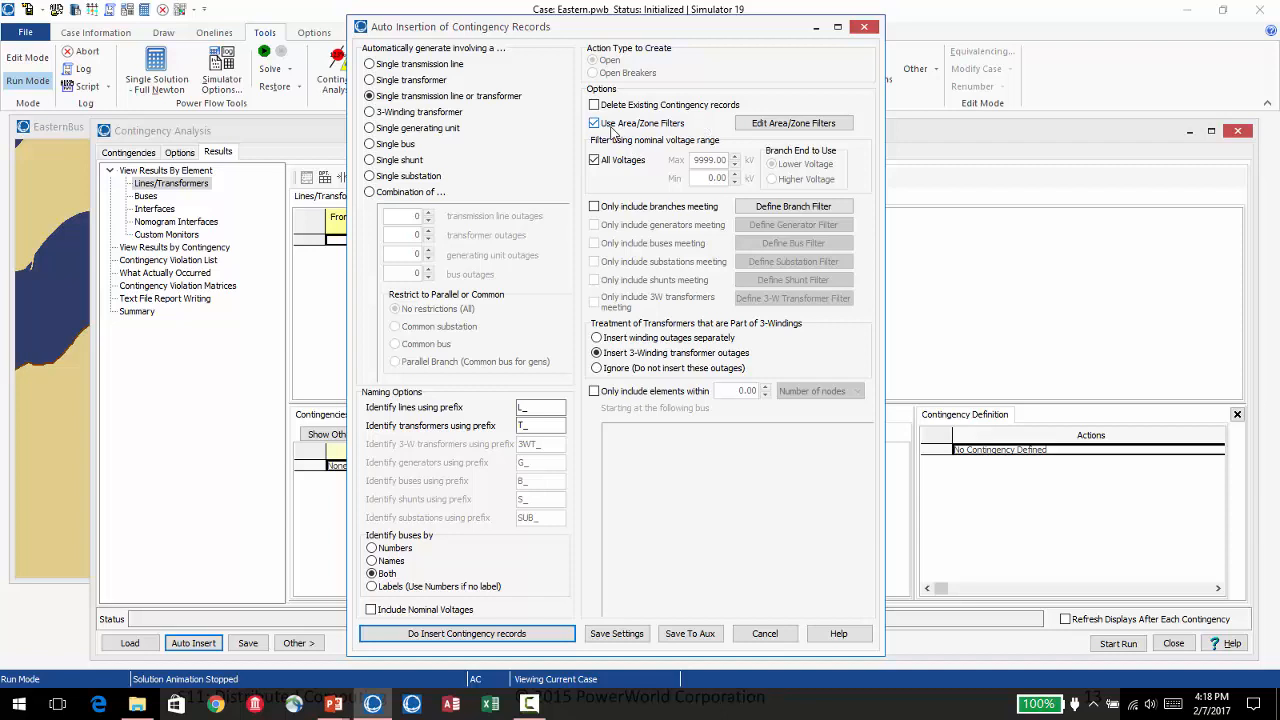
Set the Shown filter to NO for areas PENELEC through DP&L, leaving PJM500 included, and auto-insert the single transmission line or transformer contingencies.
{"action": "left_click", "coordinate": [796, 126]}
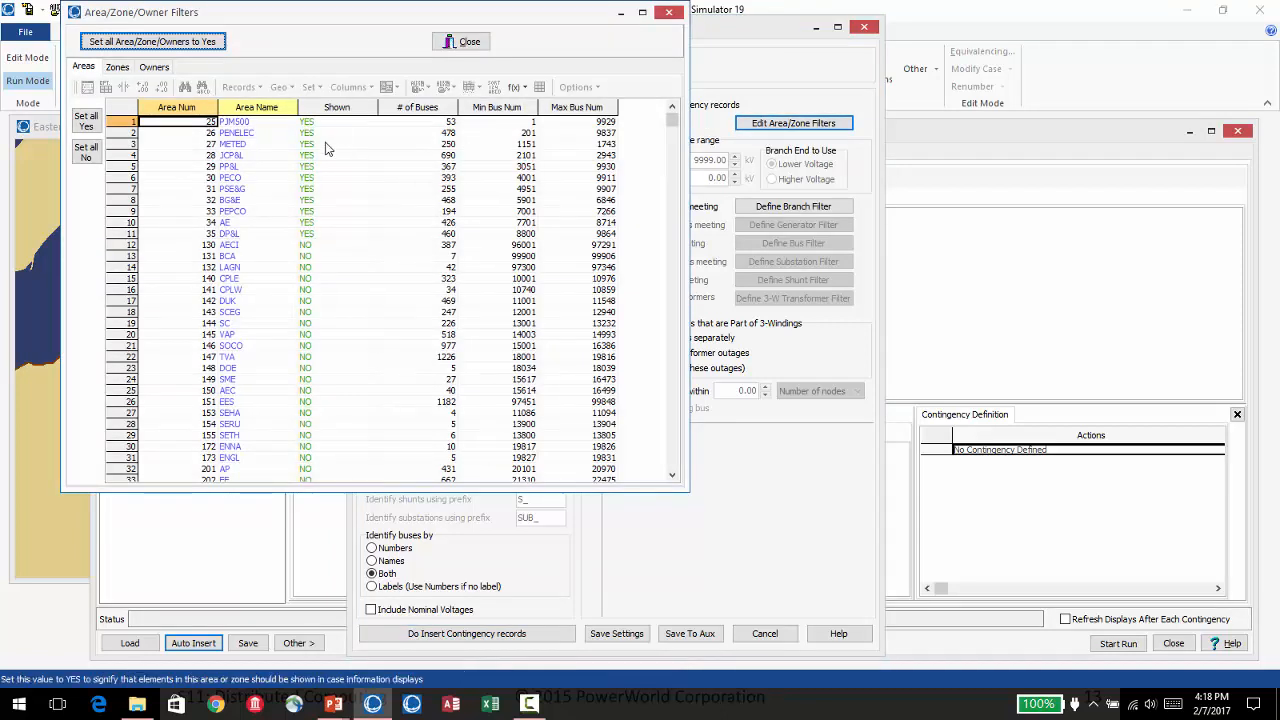
{"action": "left_click_drag", "start_coordinate": [308, 244], "coordinate": [309, 134]}
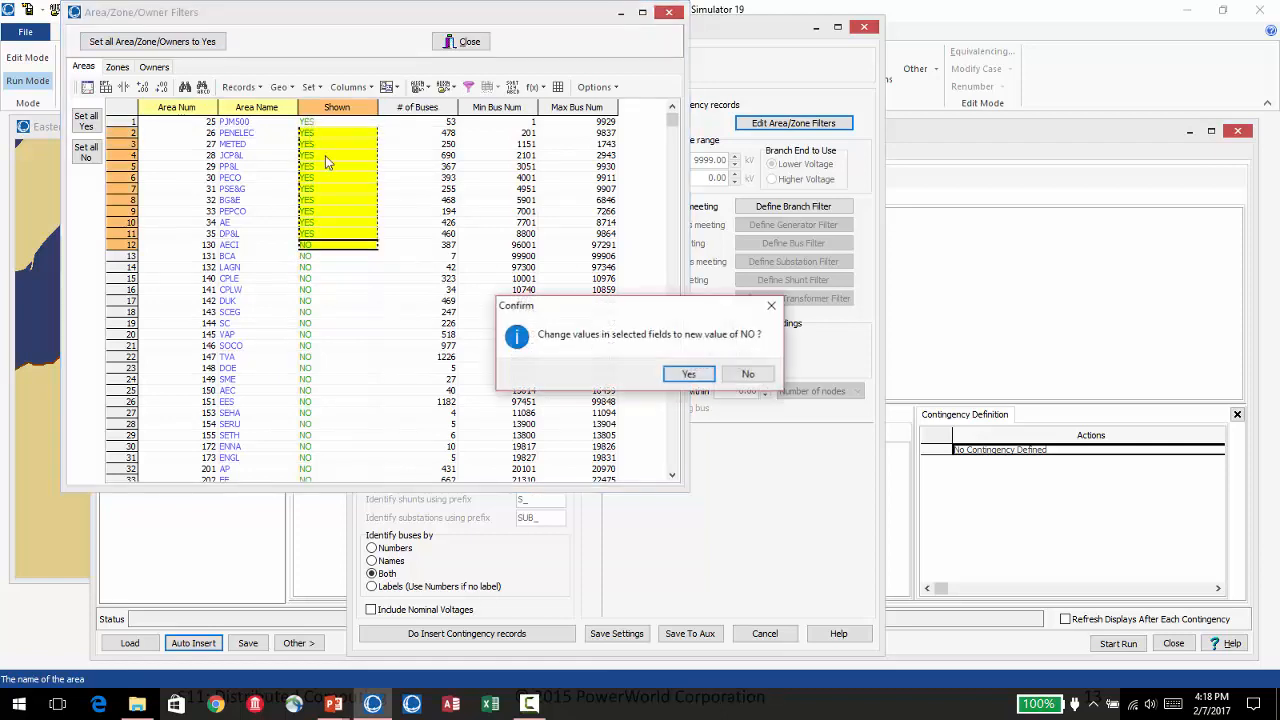
{"action": "left_click", "coordinate": [688, 373]}
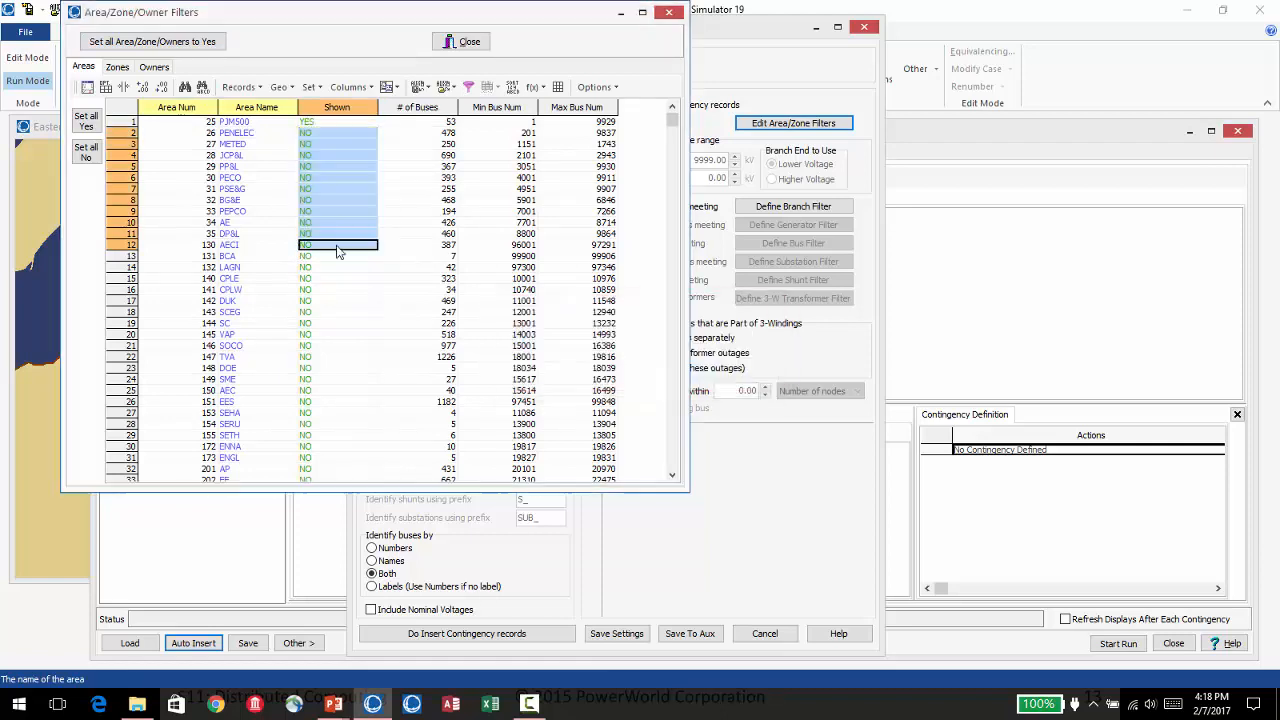
{"action": "left_click", "coordinate": [321, 155]}
{"action": "left_click", "coordinate": [318, 123]}
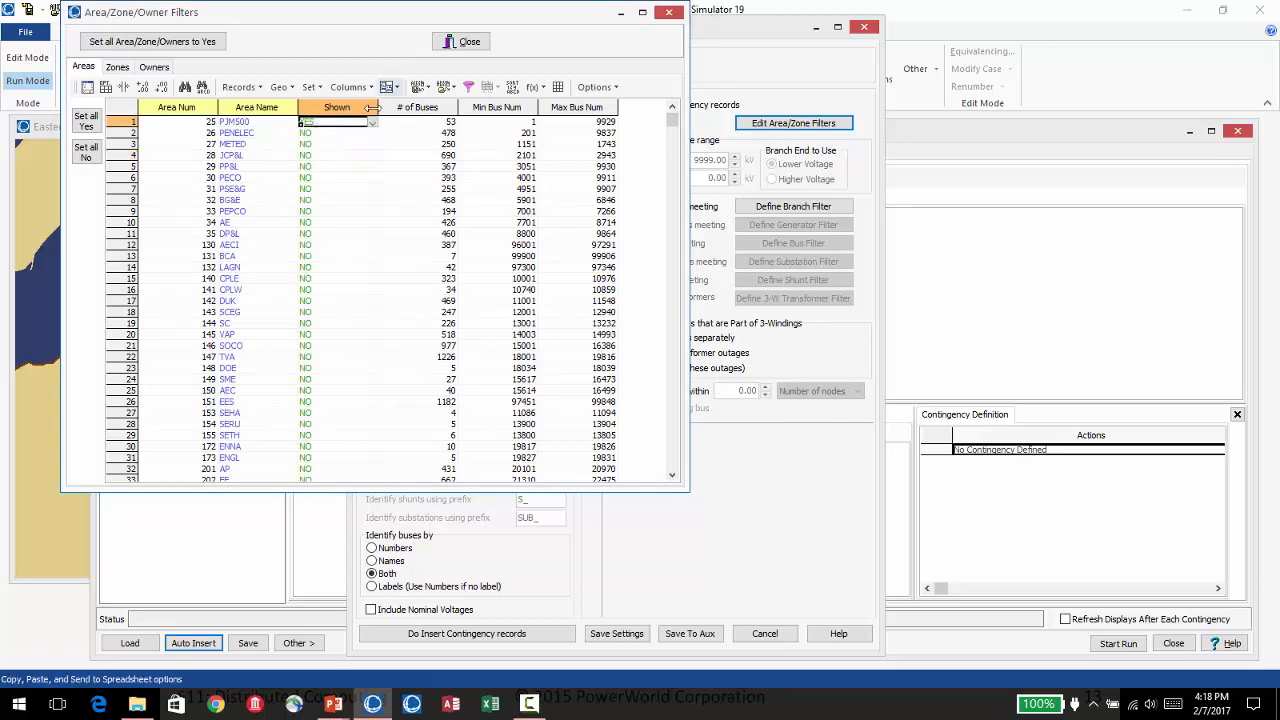
{"action": "left_click", "coordinate": [460, 43]}
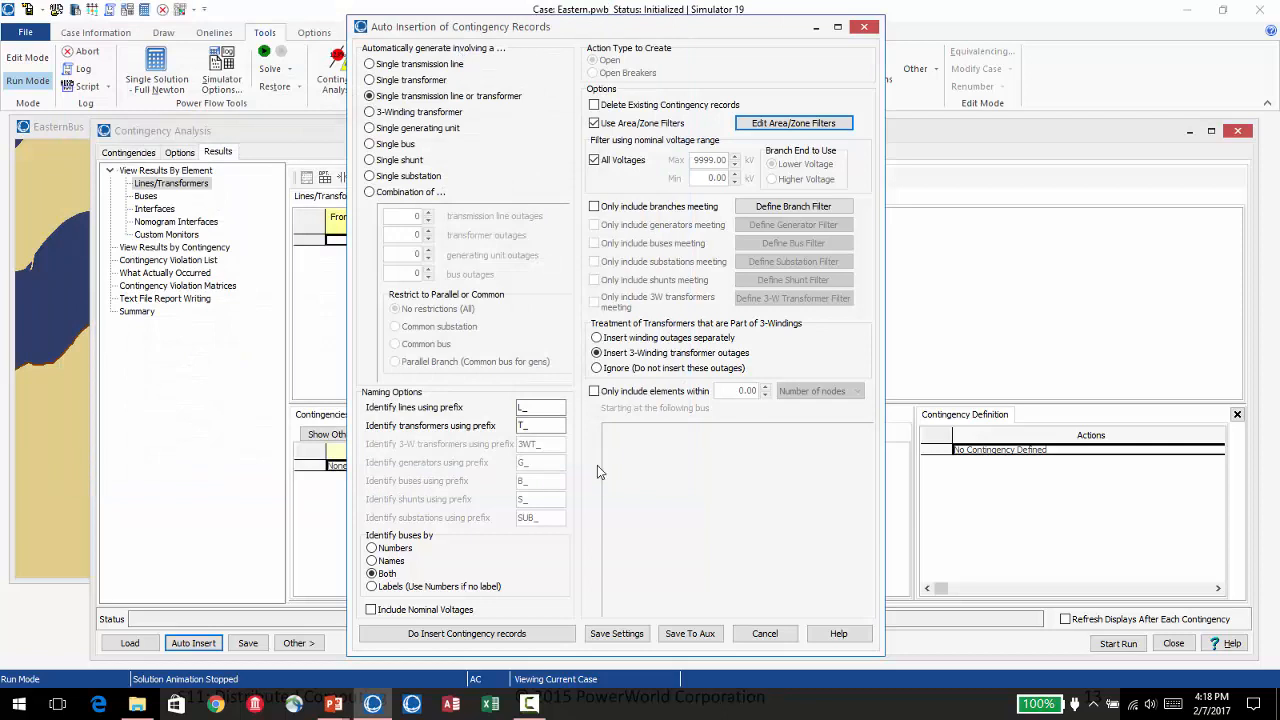
{"action": "left_click", "coordinate": [495, 633]}
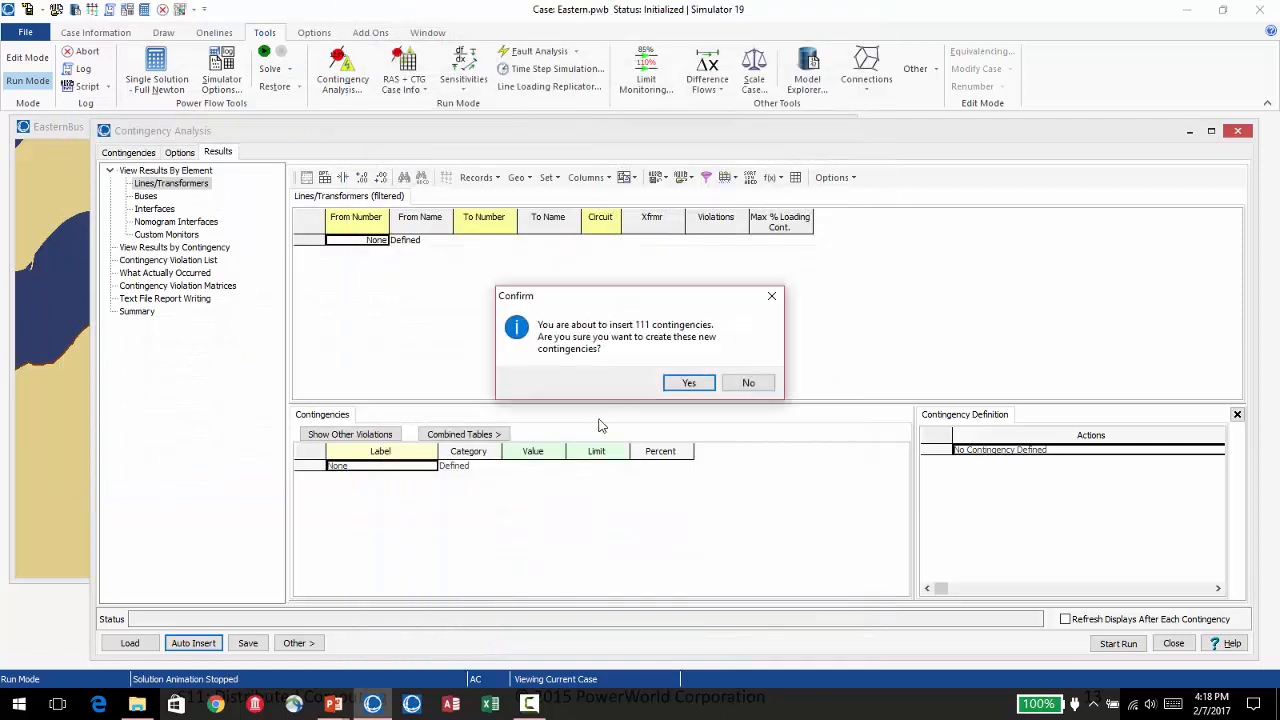
{"action": "left_click", "coordinate": [688, 383]}
Review the basic contingency modeling options and turn off Use Distributed Computing for the contingency analysis.
{"action": "left_click", "coordinate": [179, 155]}
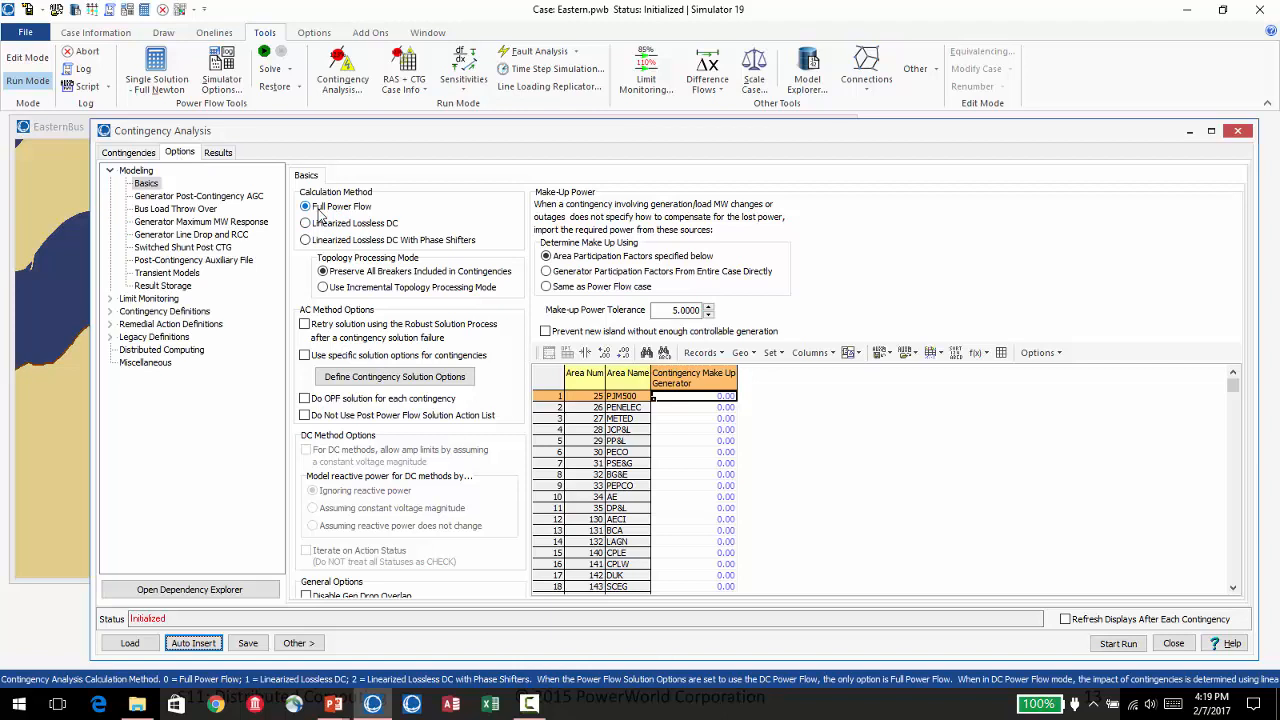
{"action": "left_click", "coordinate": [129, 153]}
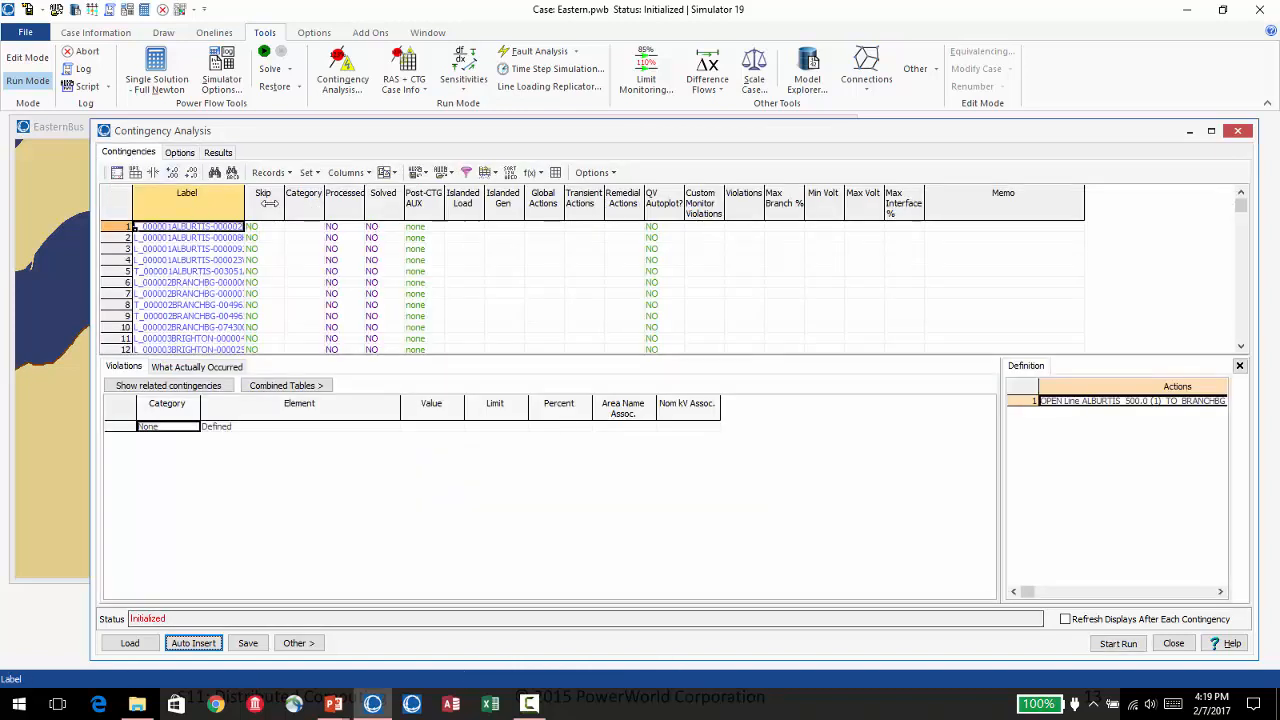
{"action": "left_click", "coordinate": [134, 156]}
{"action": "left_click", "coordinate": [180, 153]}
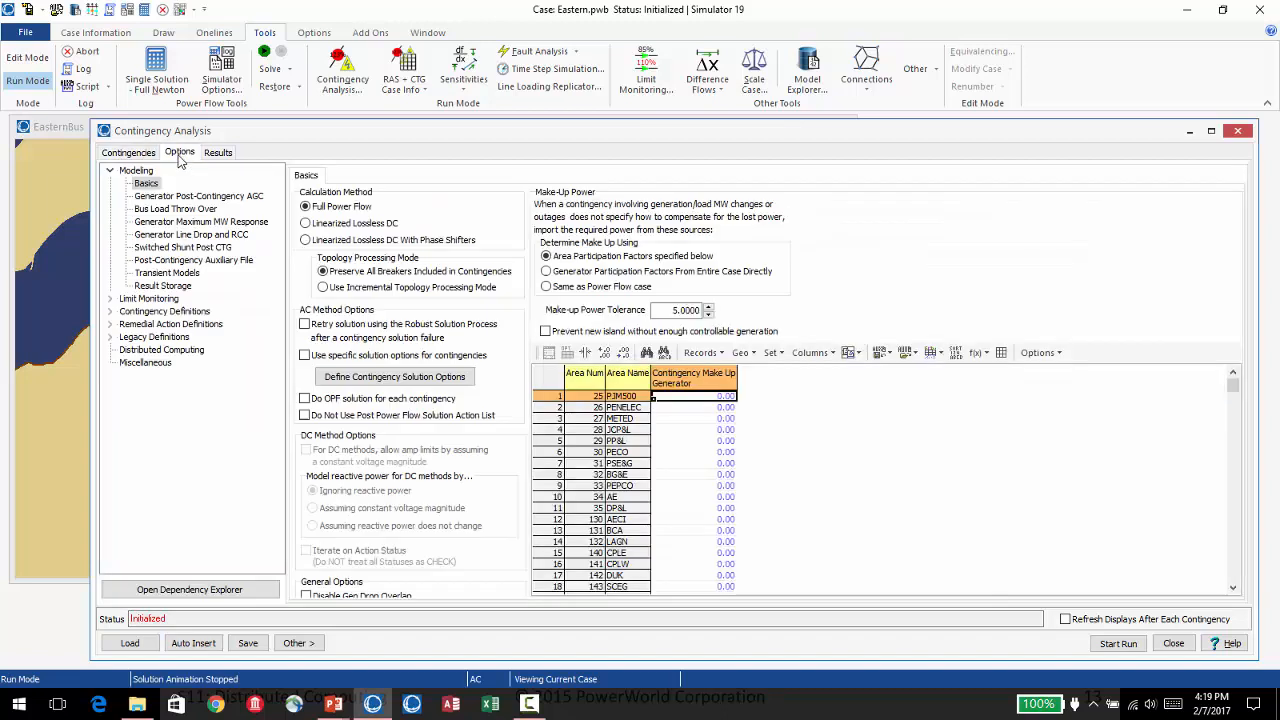
{"action": "left_click", "coordinate": [190, 351]}
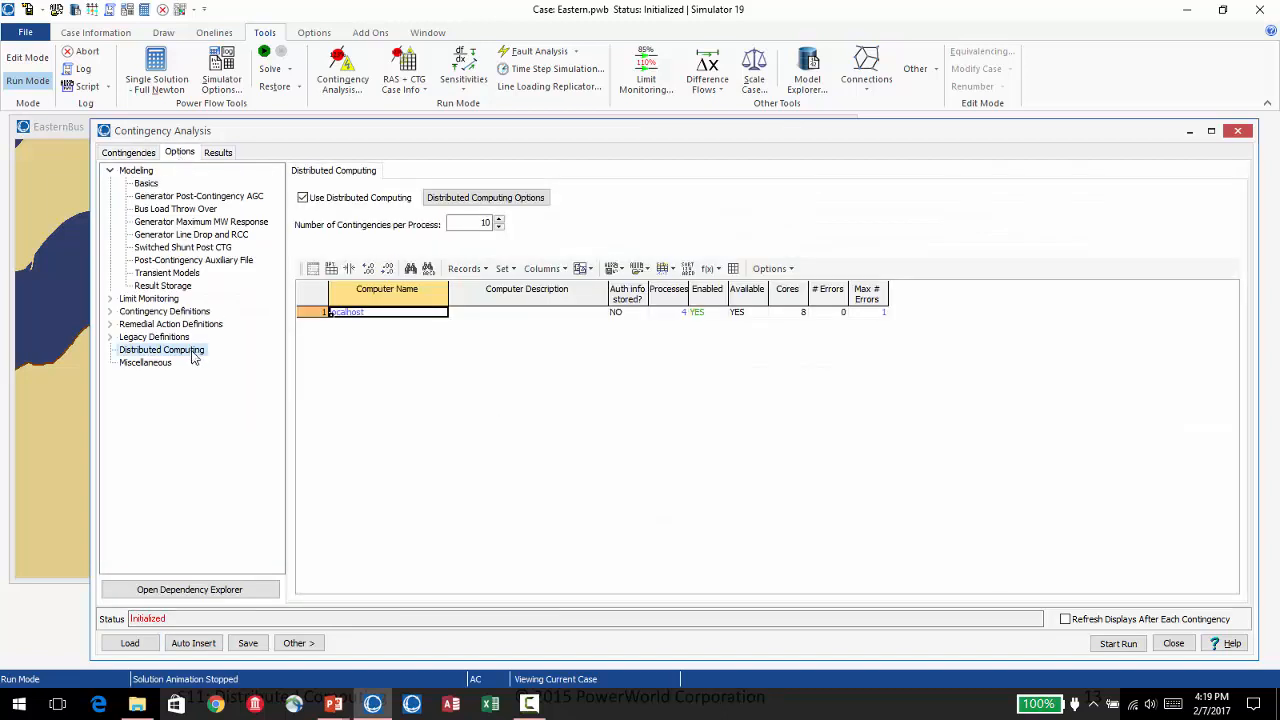
{"action": "left_click", "coordinate": [352, 204]}
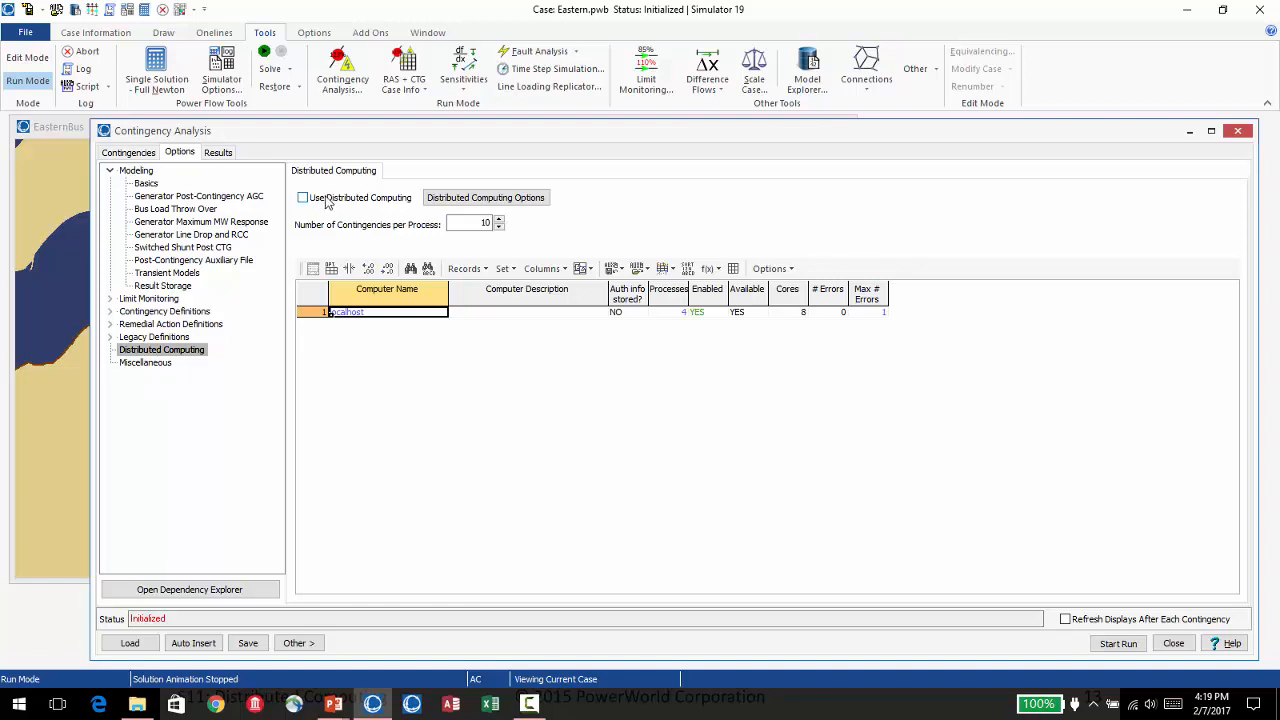
Run the contingency analysis without distributed computing, abort the run partway and restore the reference state.
{"action": "left_click", "coordinate": [145, 158]}
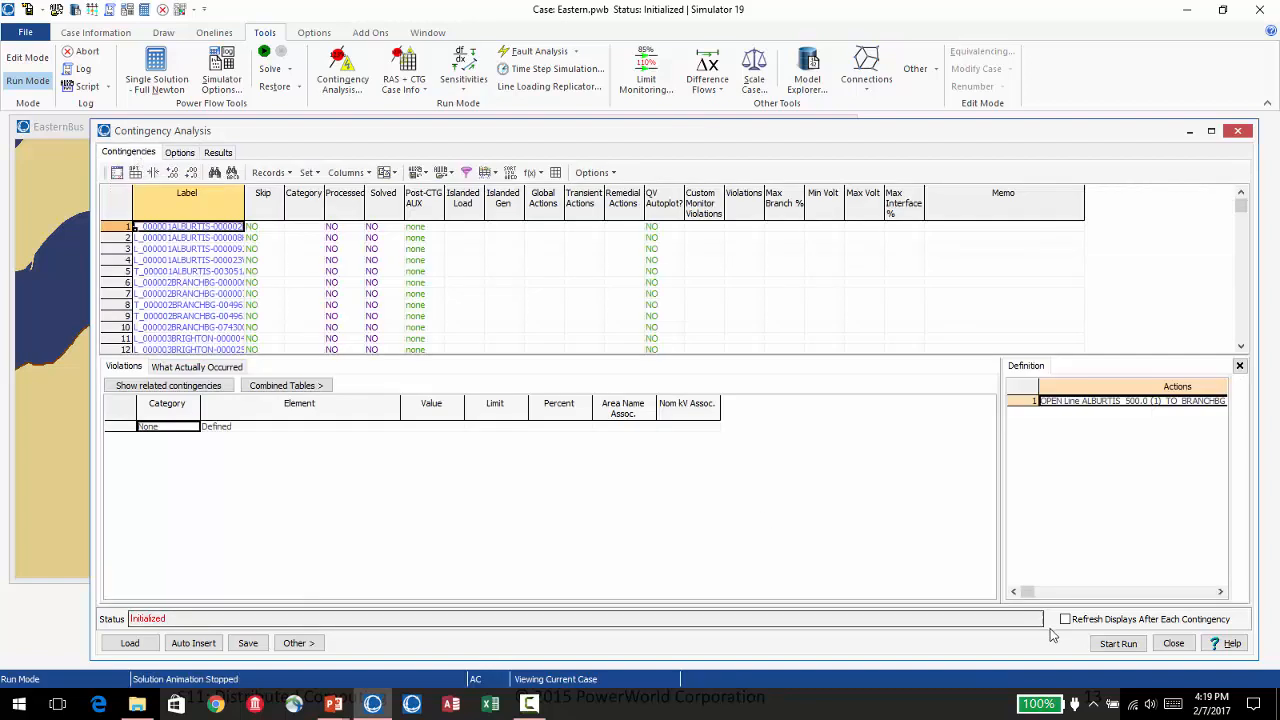
{"action": "left_click", "coordinate": [1118, 643]}
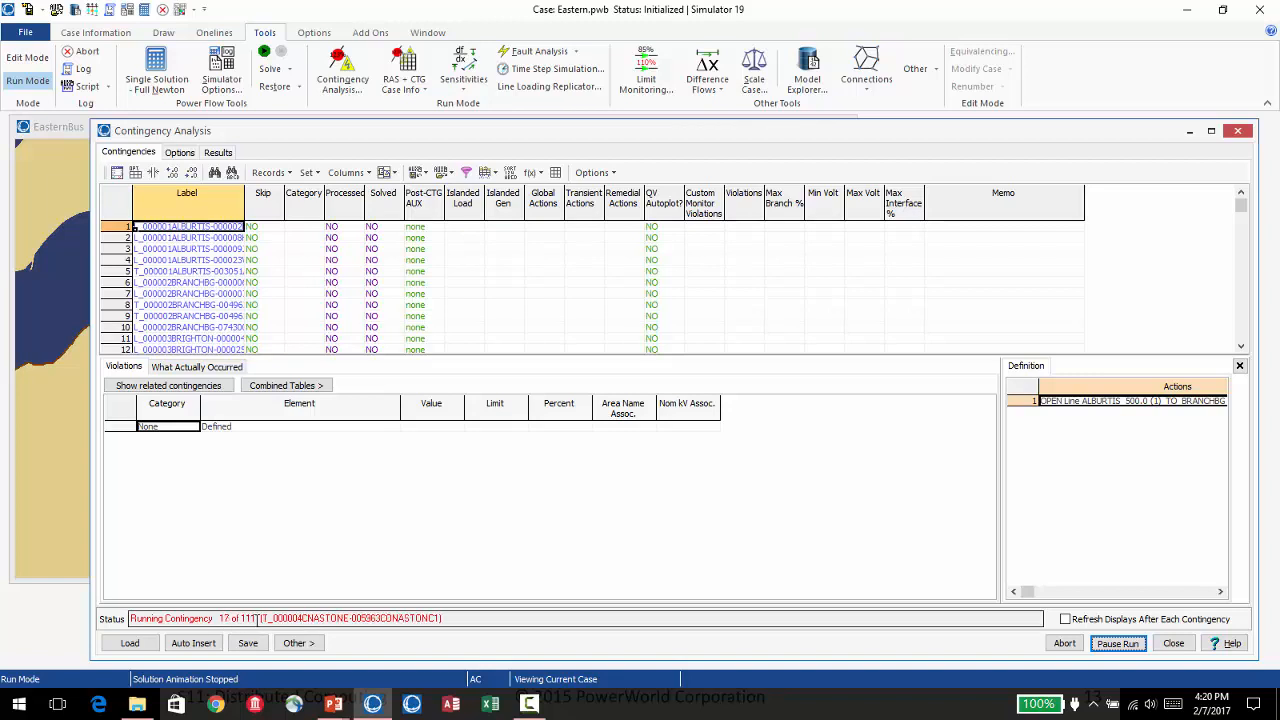
{"action": "left_click", "coordinate": [1066, 645]}
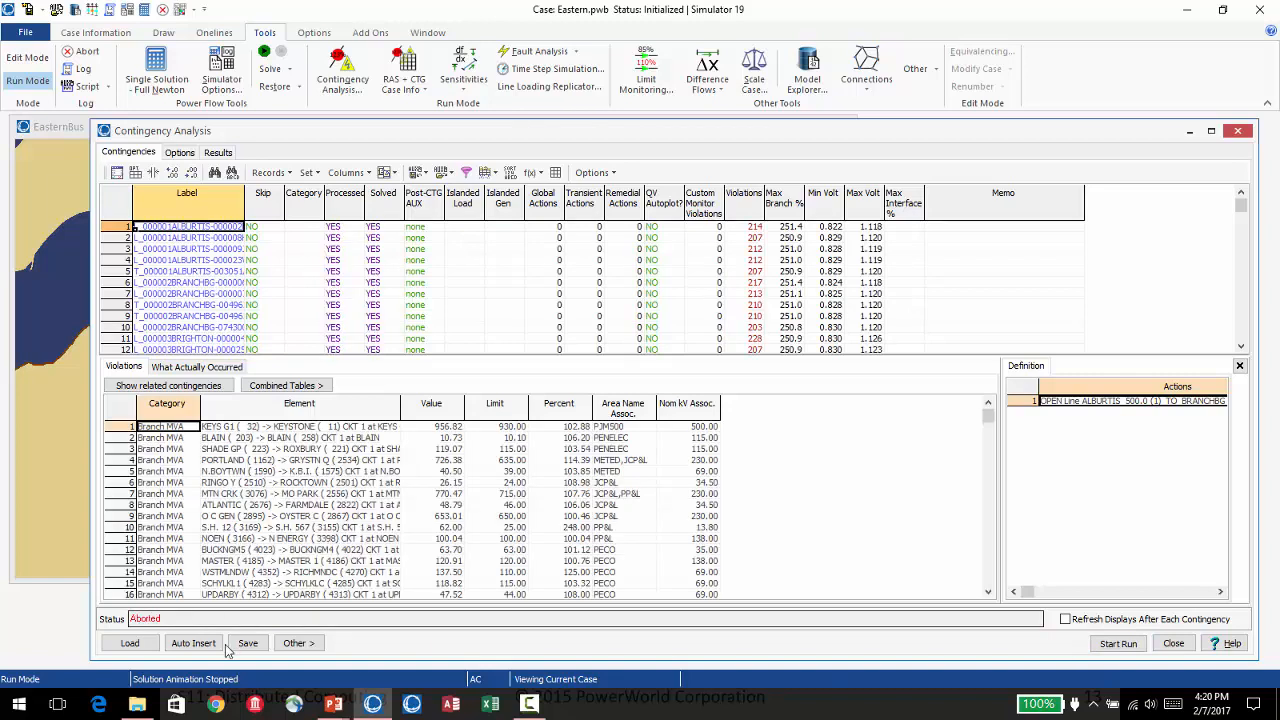
{"action": "left_click", "coordinate": [305, 647]}
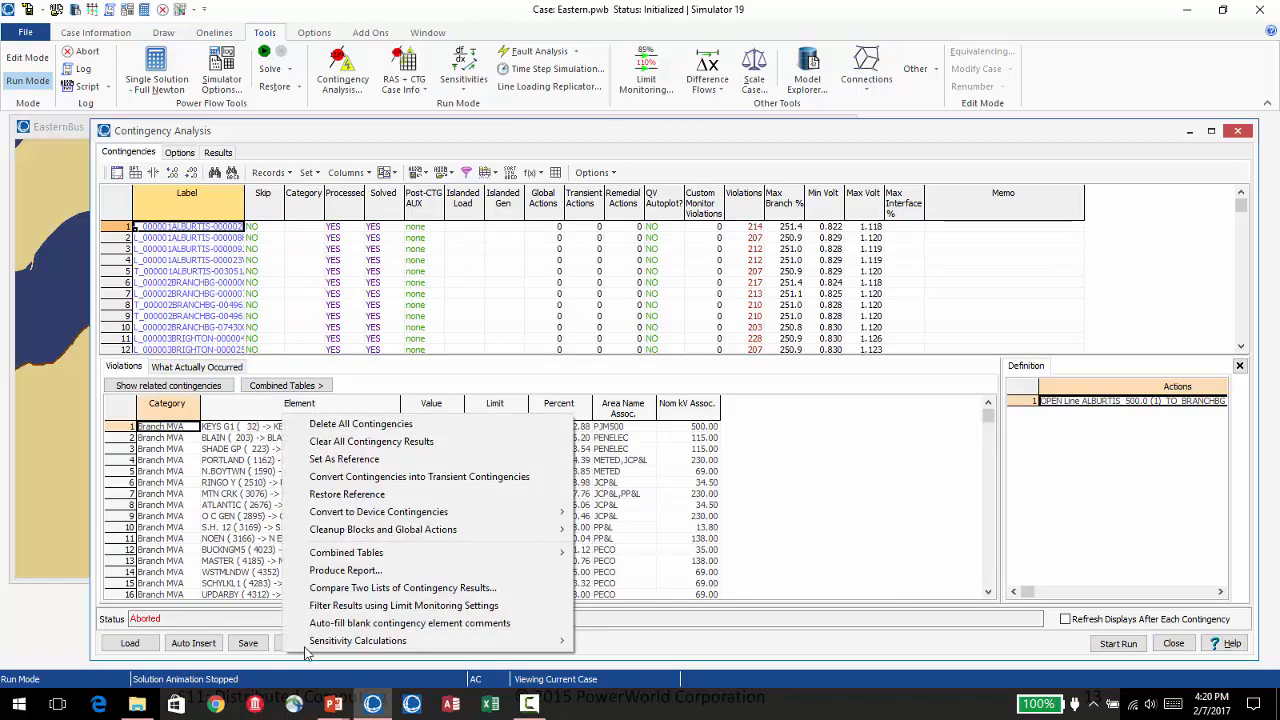
{"action": "left_click", "coordinate": [337, 495]}
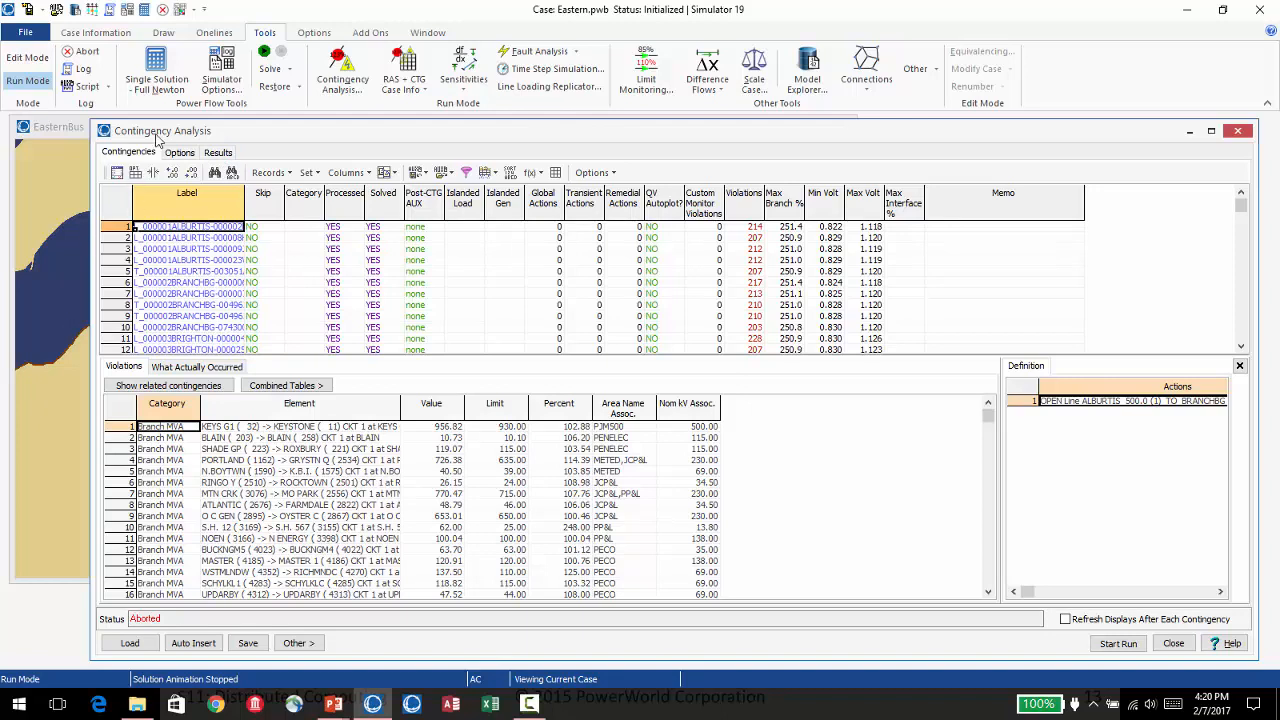
Enable distributed computing for the contingency analysis and set the number of contingencies per process to 30.
{"action": "left_click", "coordinate": [181, 153]}
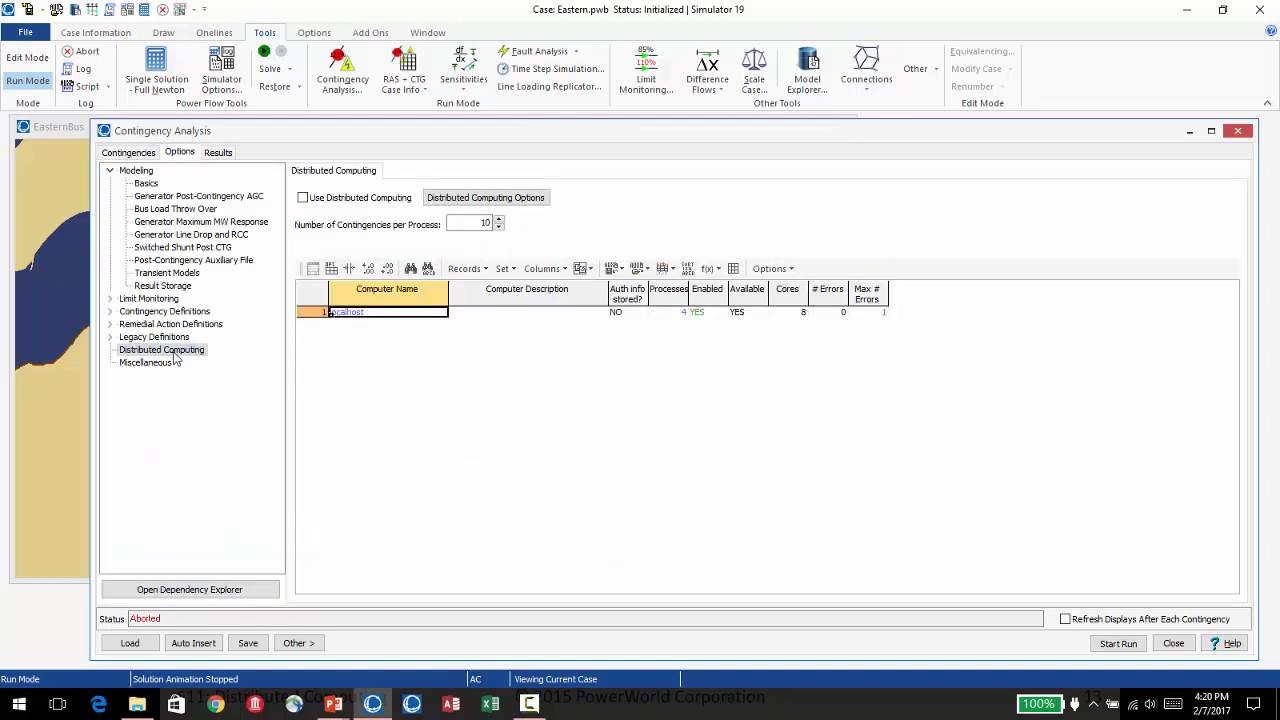
{"action": "left_click", "coordinate": [304, 199]}
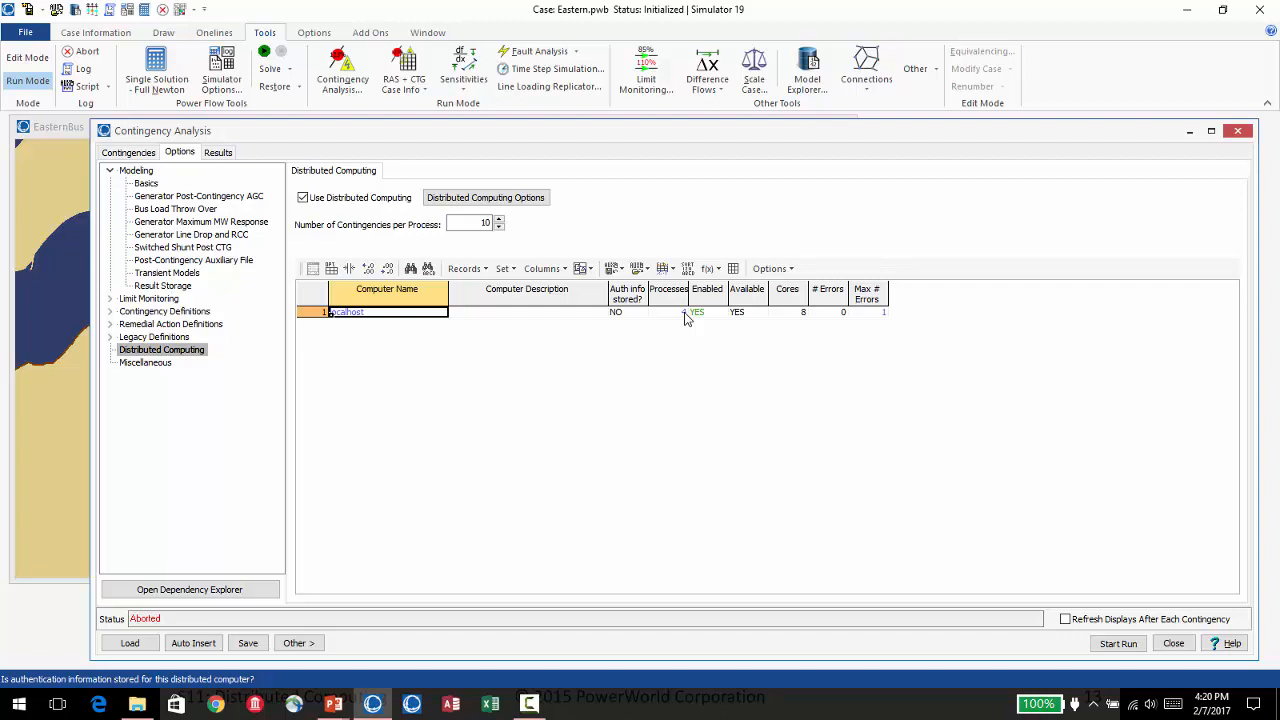
{"action": "double_click", "coordinate": [480, 223]}
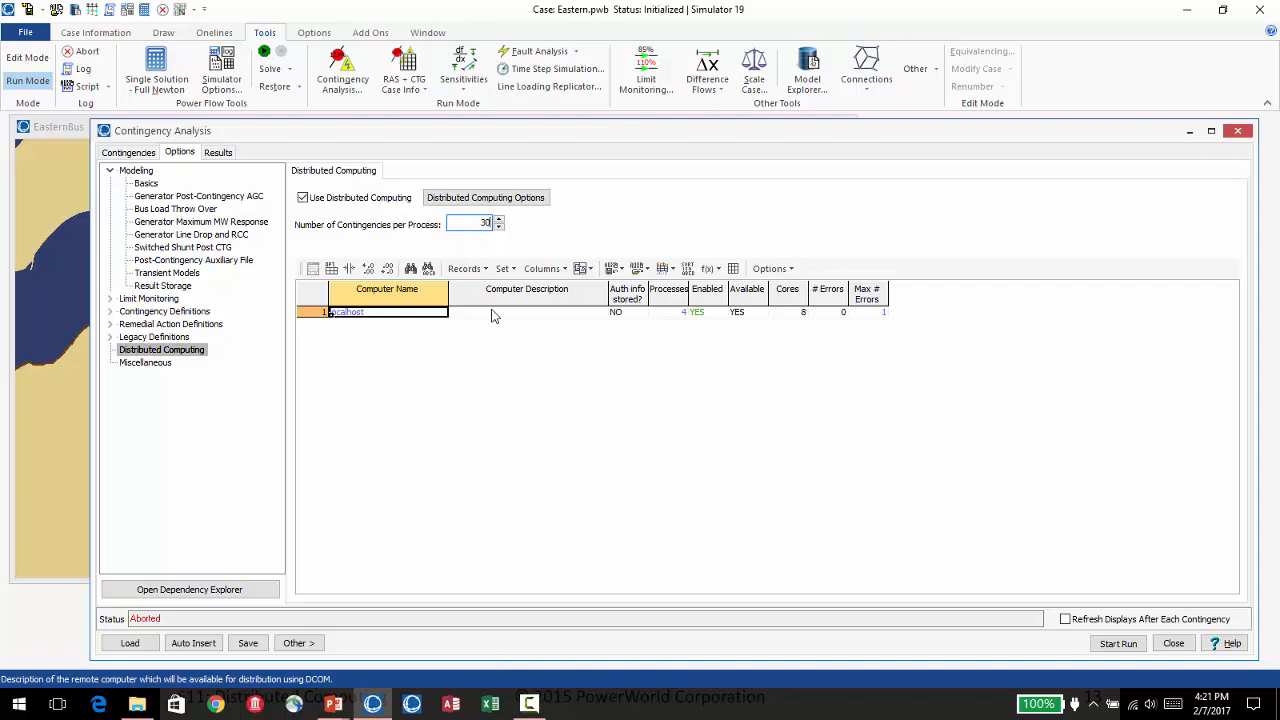
{"action": "key", "text": "Tab"}
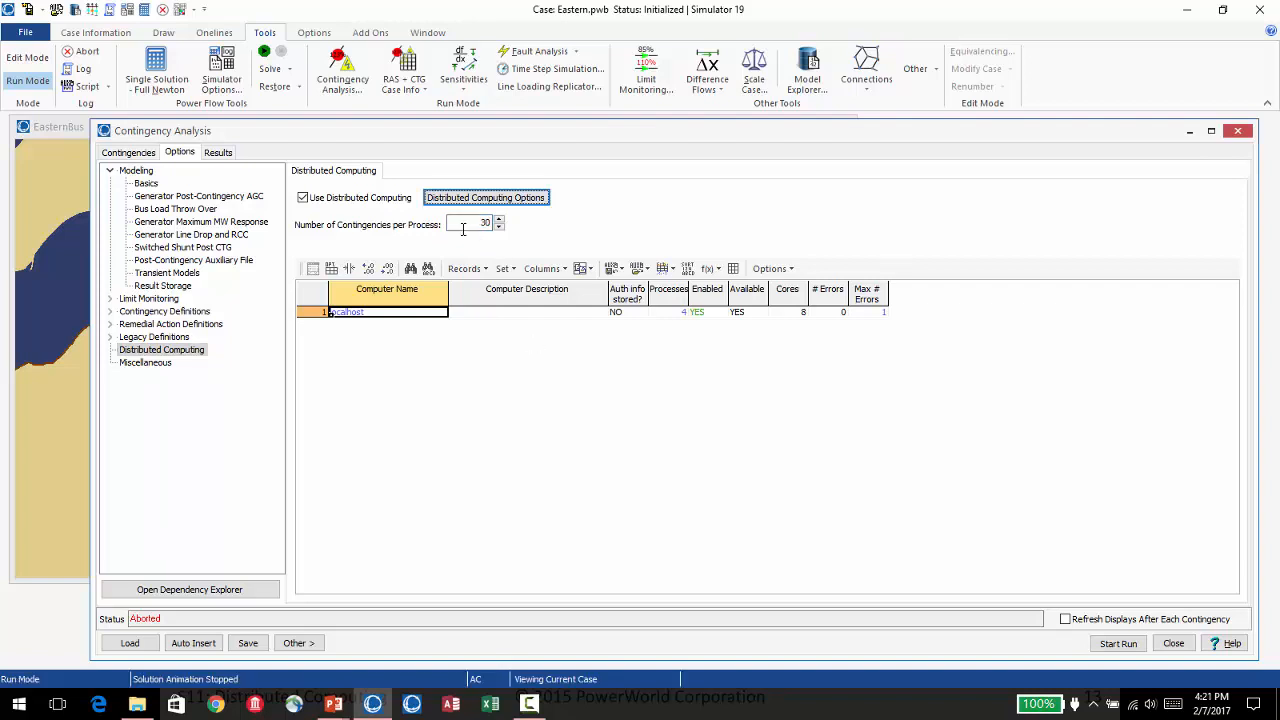
{"action": "left_click", "coordinate": [483, 224]}
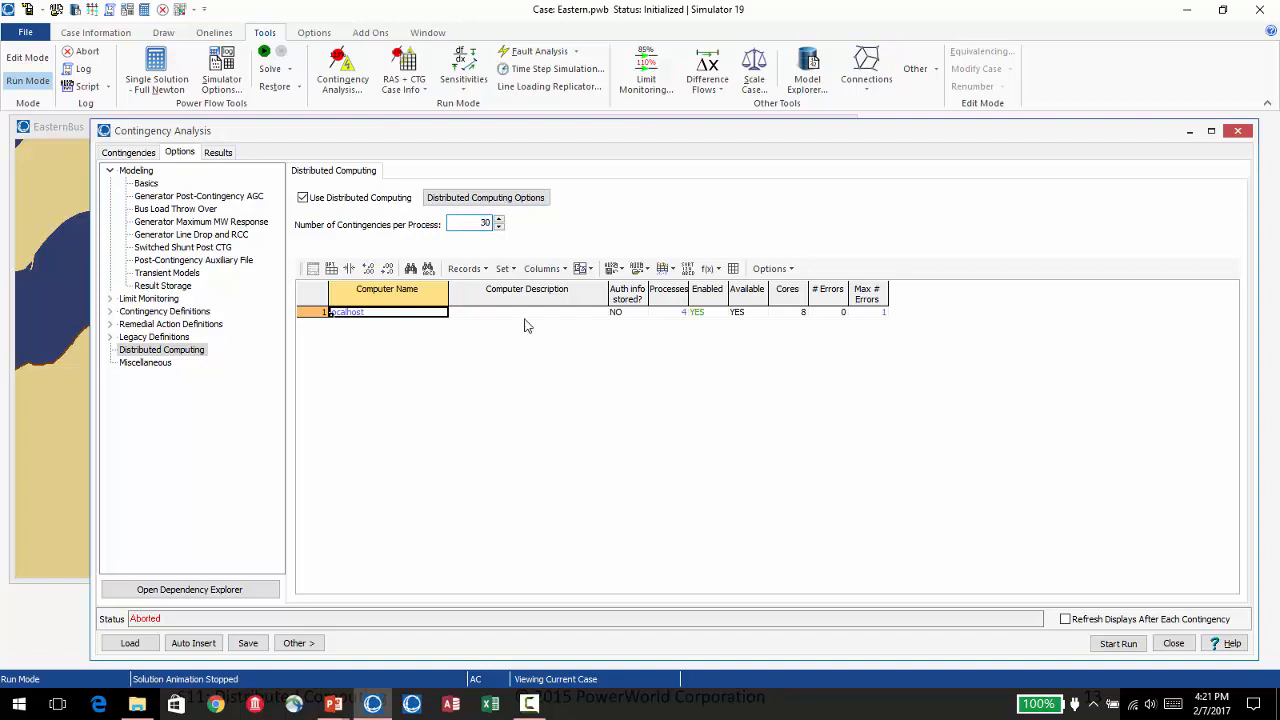
{"action": "left_click", "coordinate": [671, 316]}
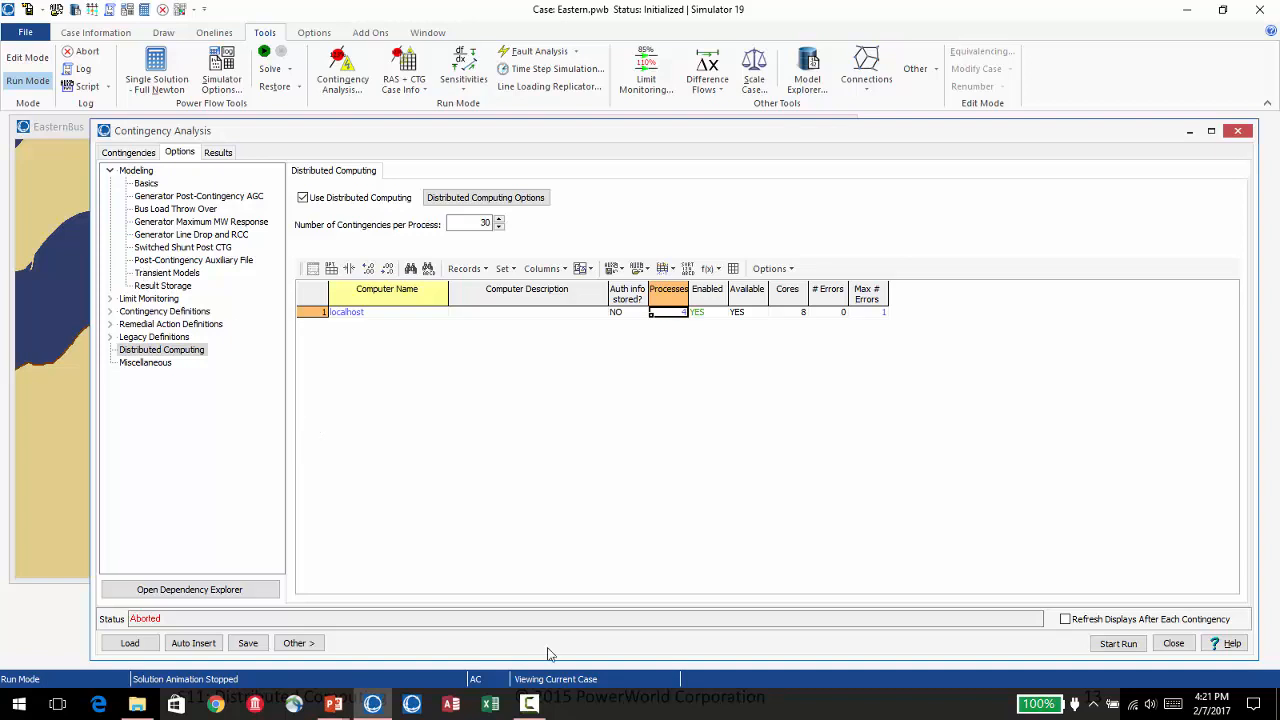
Switch to Task Manager, examine the Simulator app and the background processes, and return to Simulator's distributed computing options.
{"action": "right_click", "coordinate": [677, 712]}
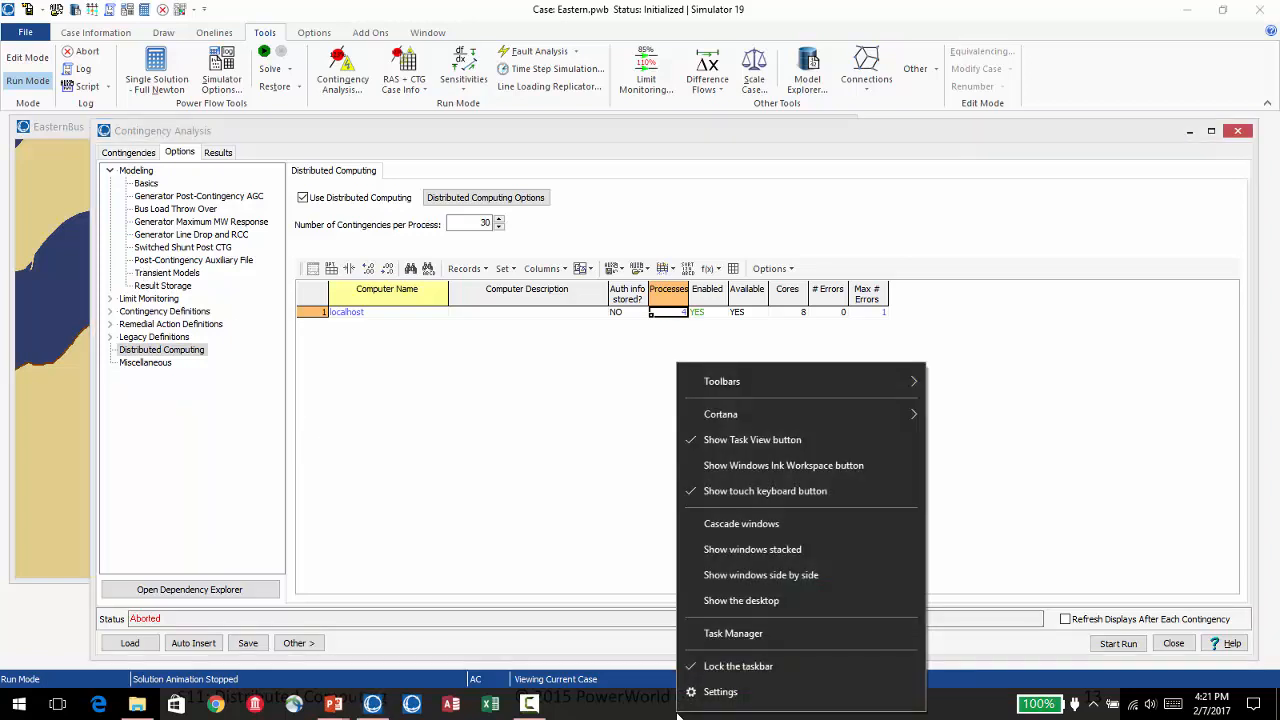
{"action": "left_click", "coordinate": [712, 634]}
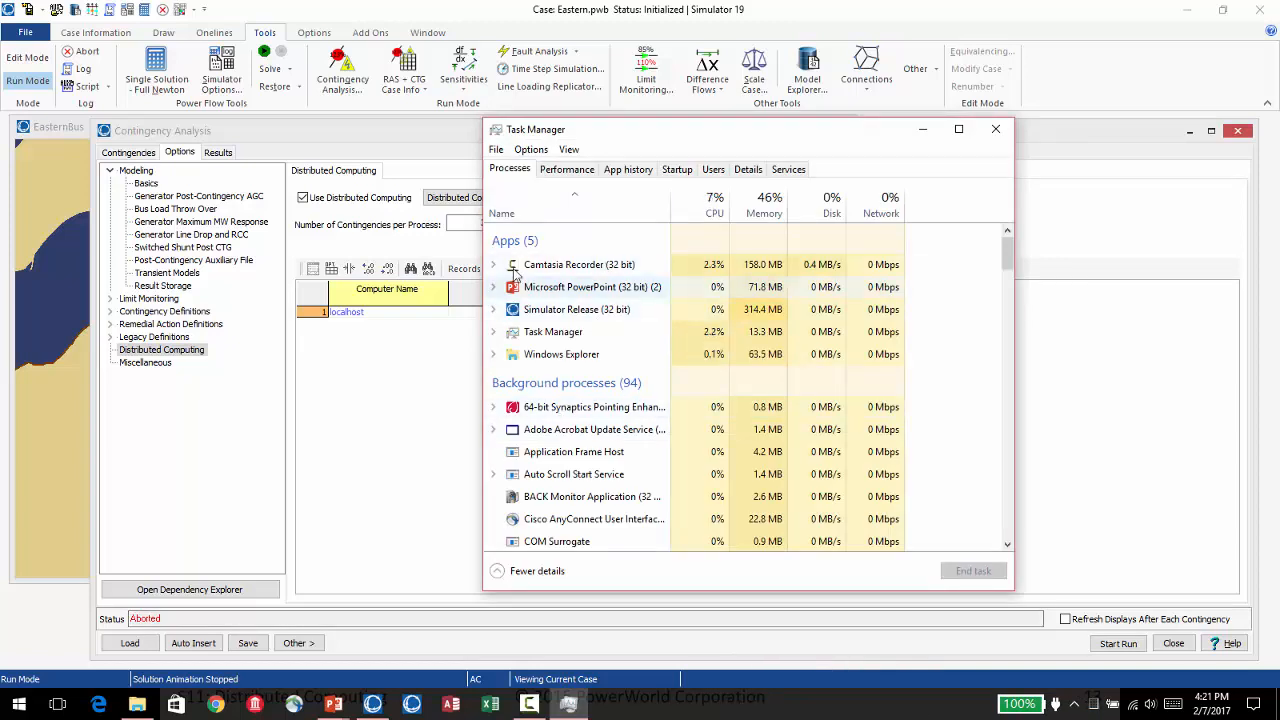
{"action": "left_click", "coordinate": [556, 316]}
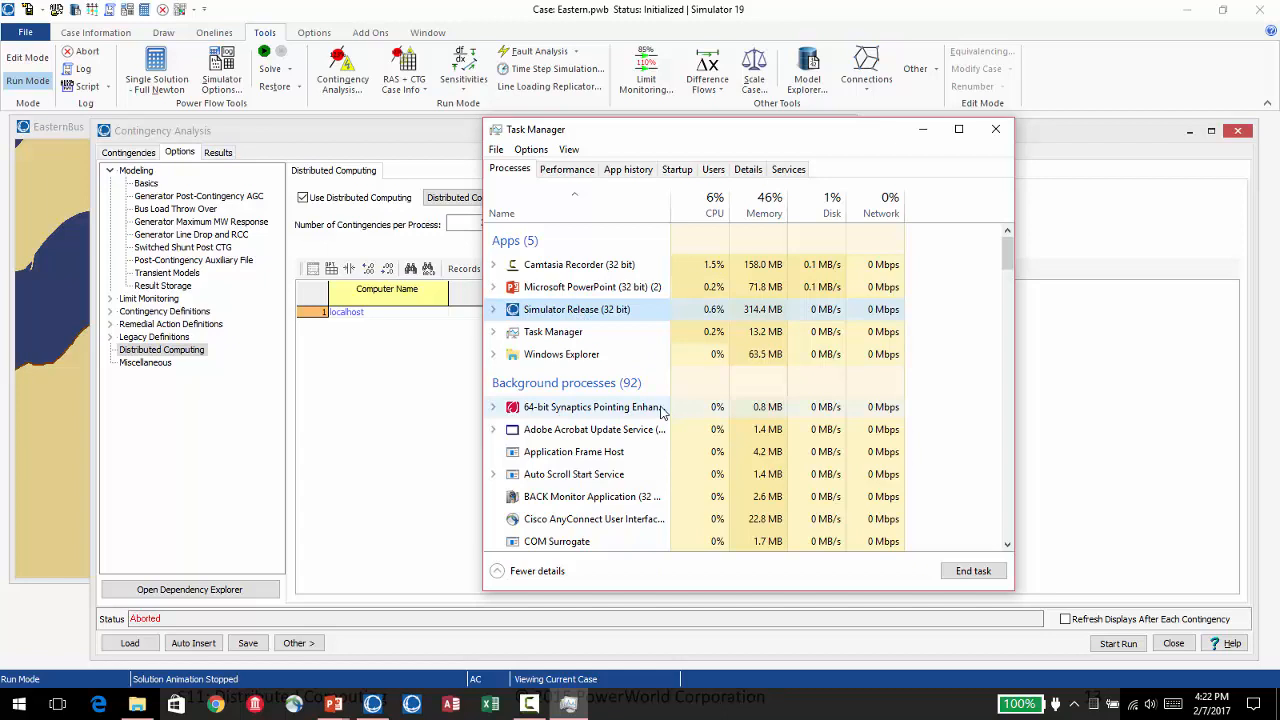
{"action": "left_click_drag", "start_coordinate": [1008, 256], "coordinate": [1017, 398]}
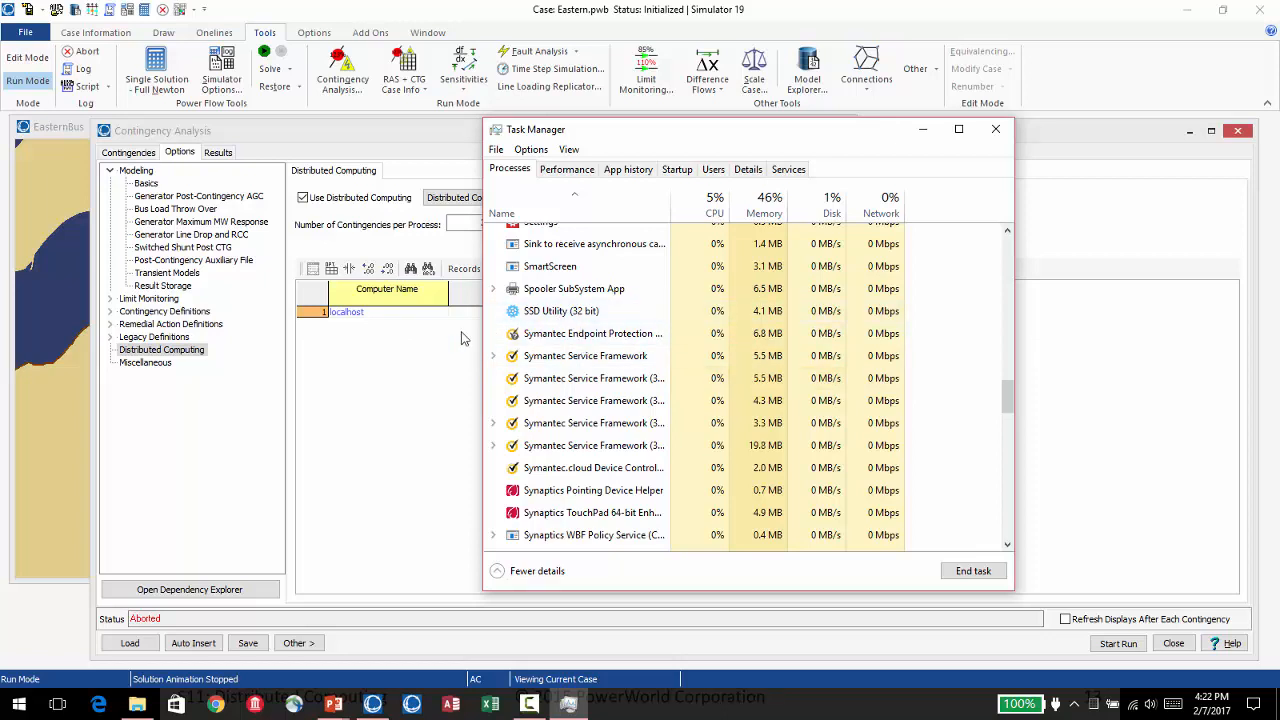
{"action": "left_click", "coordinate": [401, 313]}
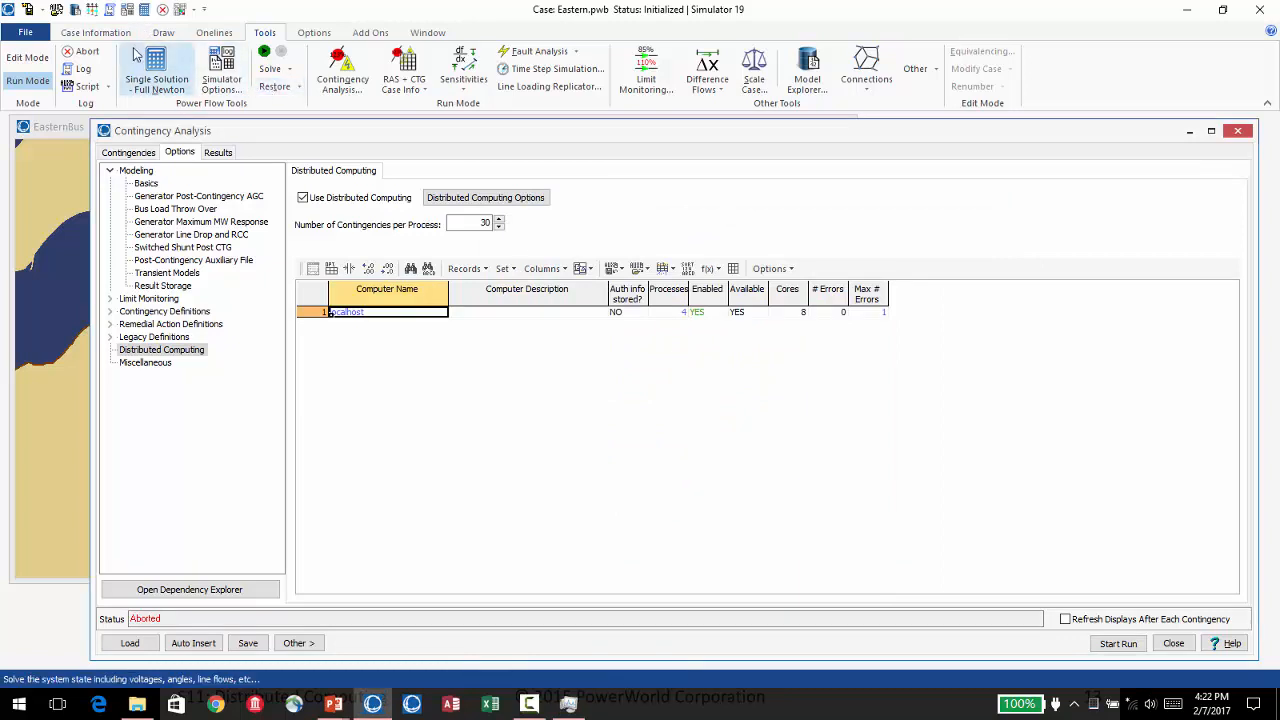
Show the message log's latest entries beside the distributed computing options and start the distributed contingency run.
{"action": "left_click", "coordinate": [111, 14]}
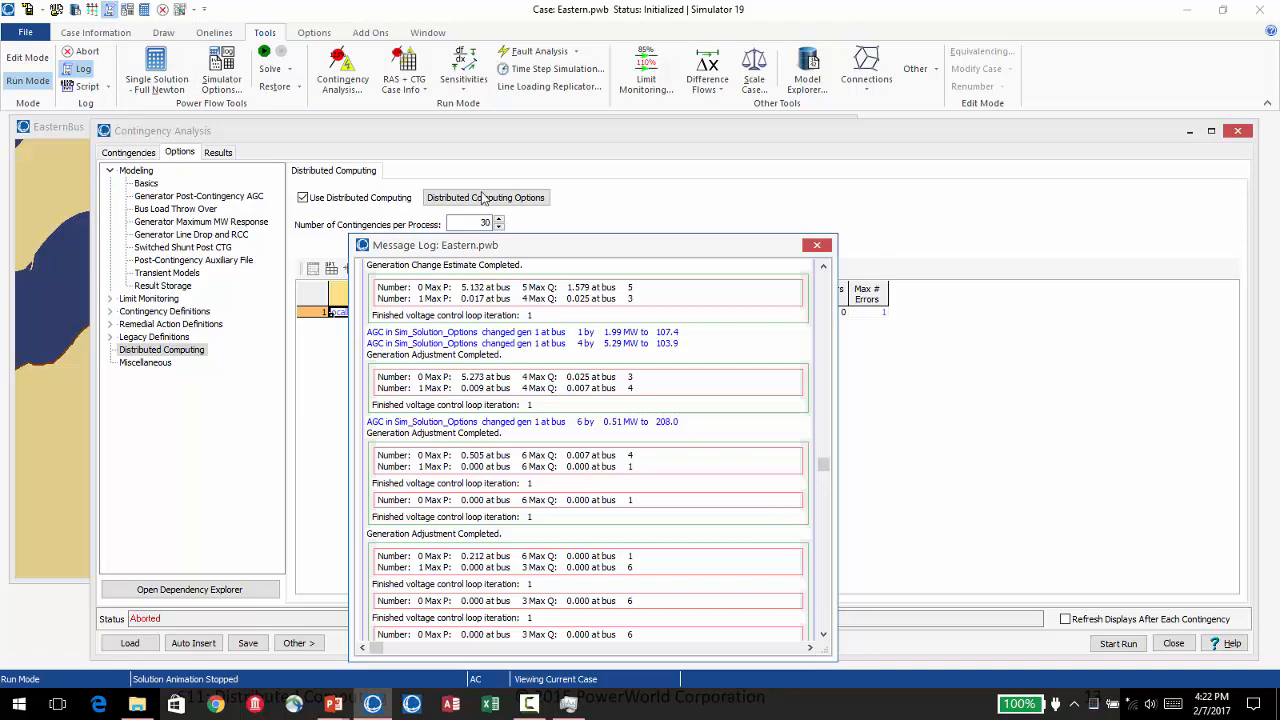
{"action": "left_click_drag", "start_coordinate": [514, 265], "coordinate": [866, 160]}
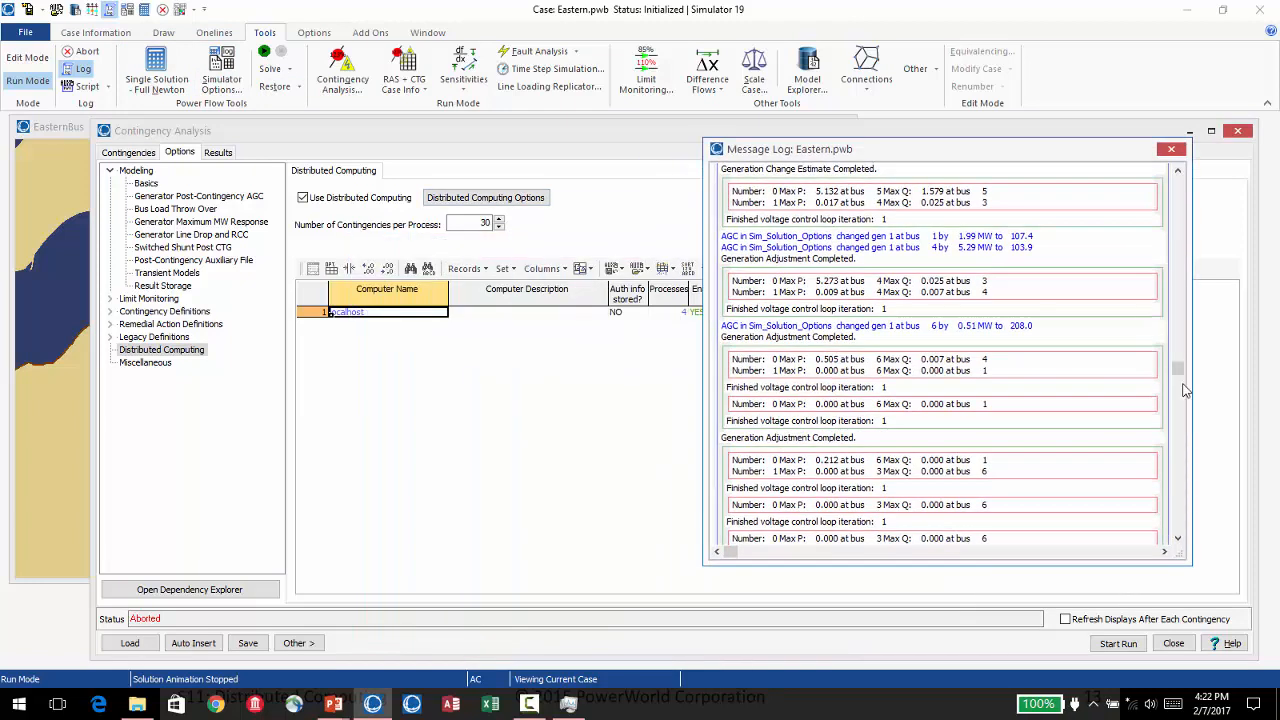
{"action": "left_click_drag", "start_coordinate": [1180, 371], "coordinate": [1194, 561]}
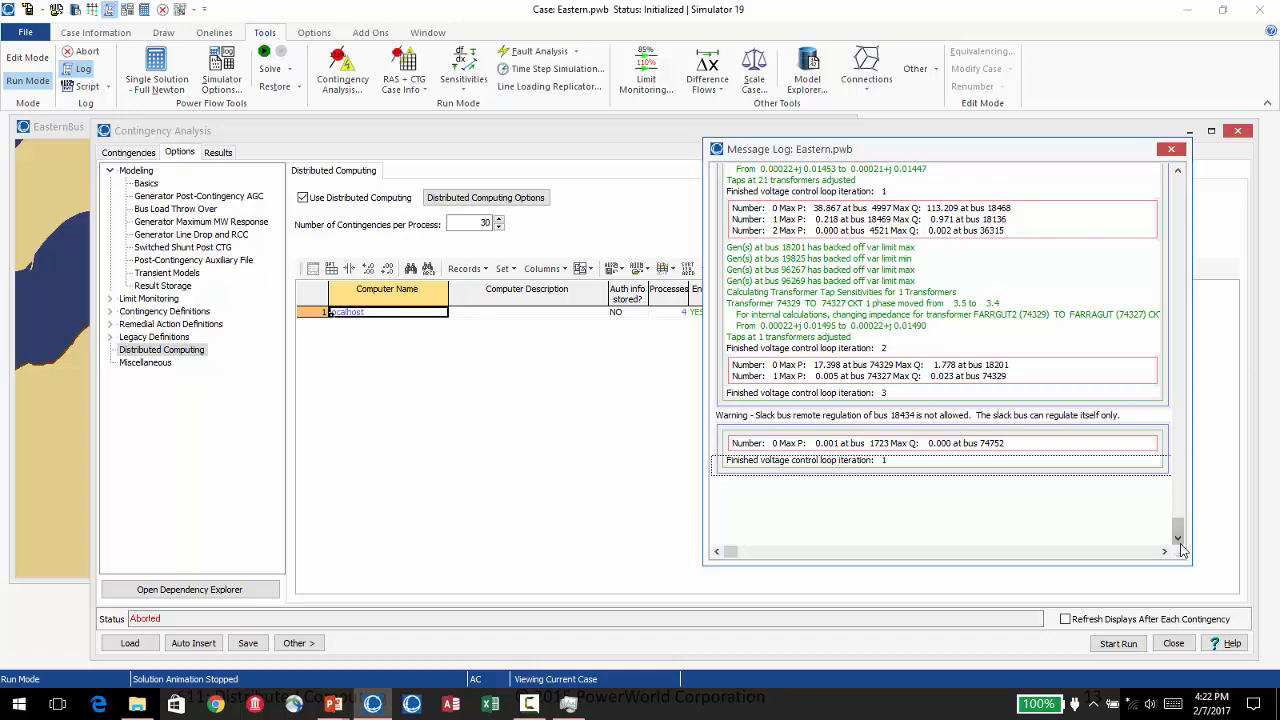
{"action": "left_click", "coordinate": [1118, 644]}
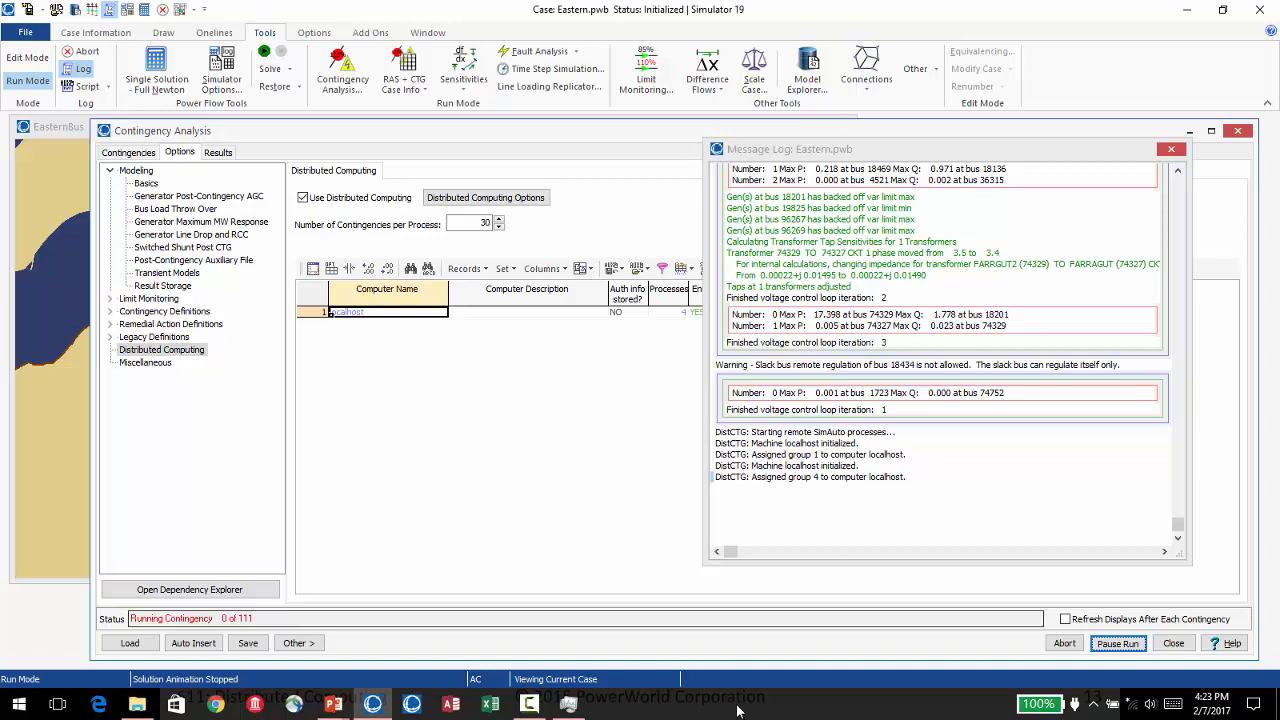
Switch to Task Manager, examine the load of the Simulator processes during the distributed run, and return to Simulator's contingency list.
{"action": "left_click", "coordinate": [568, 704]}
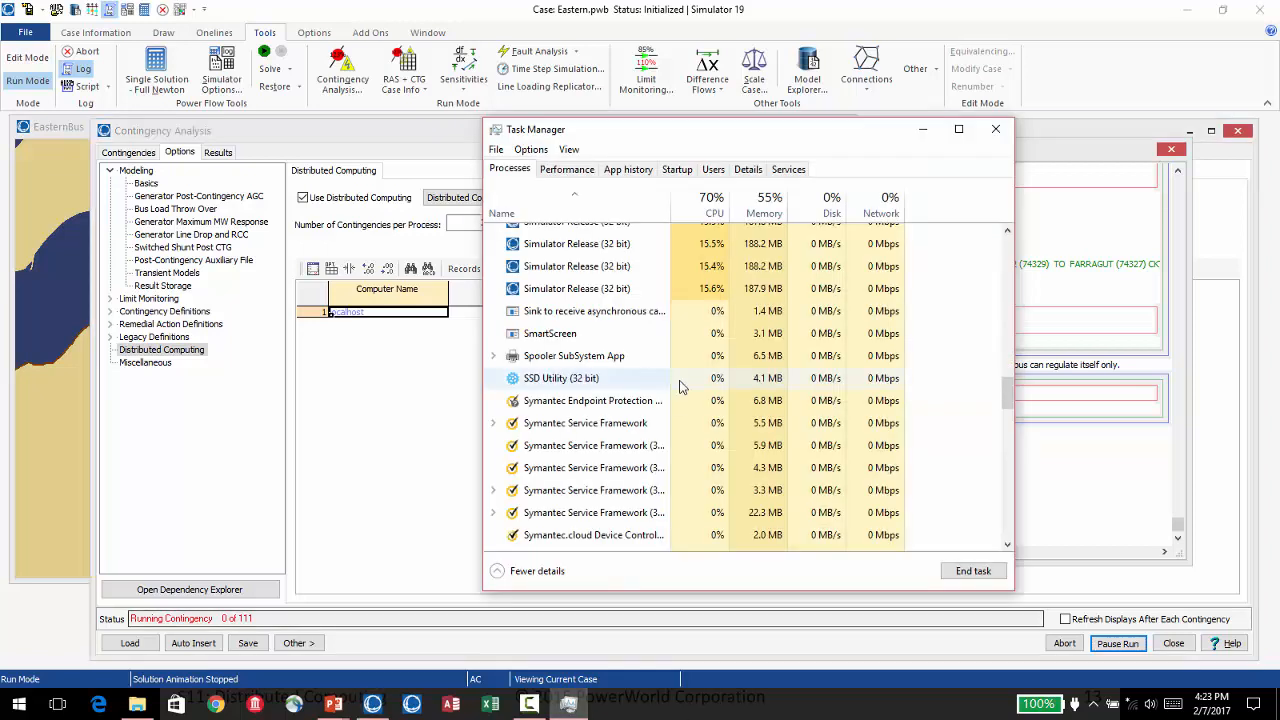
{"action": "left_click", "coordinate": [1008, 232]}
{"action": "left_click", "coordinate": [1009, 232]}
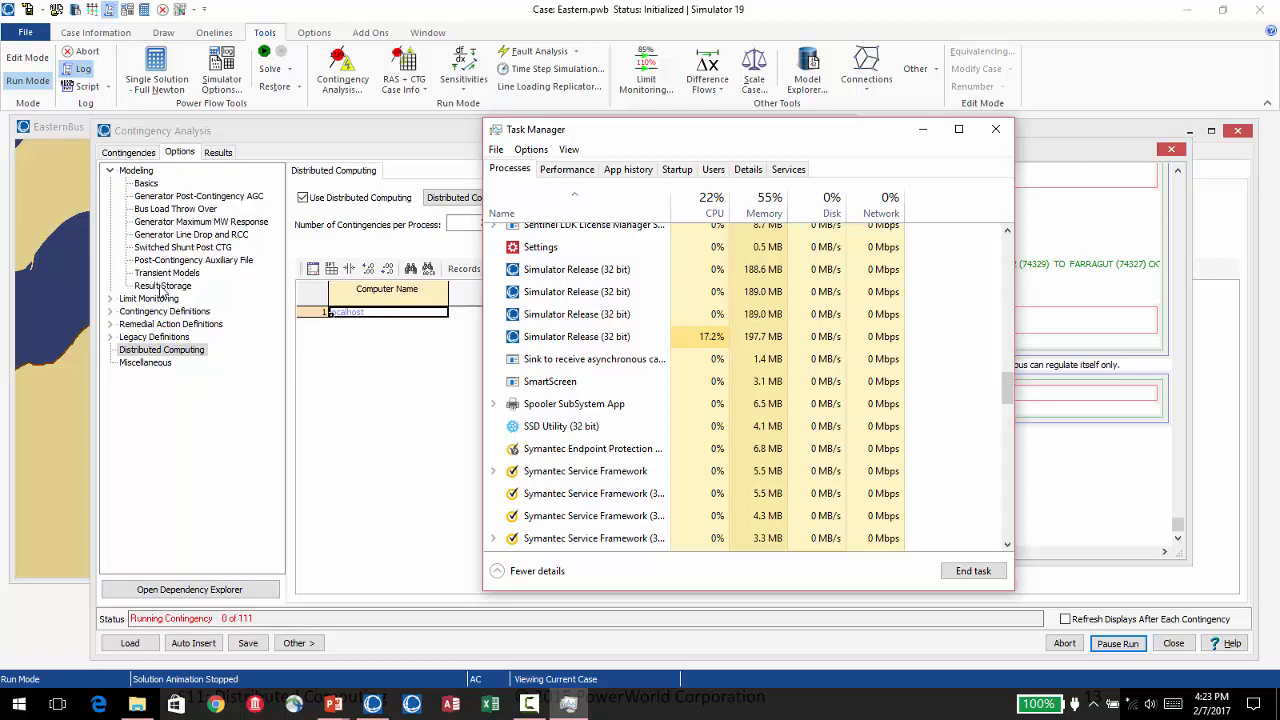
{"action": "left_click", "coordinate": [130, 152]}
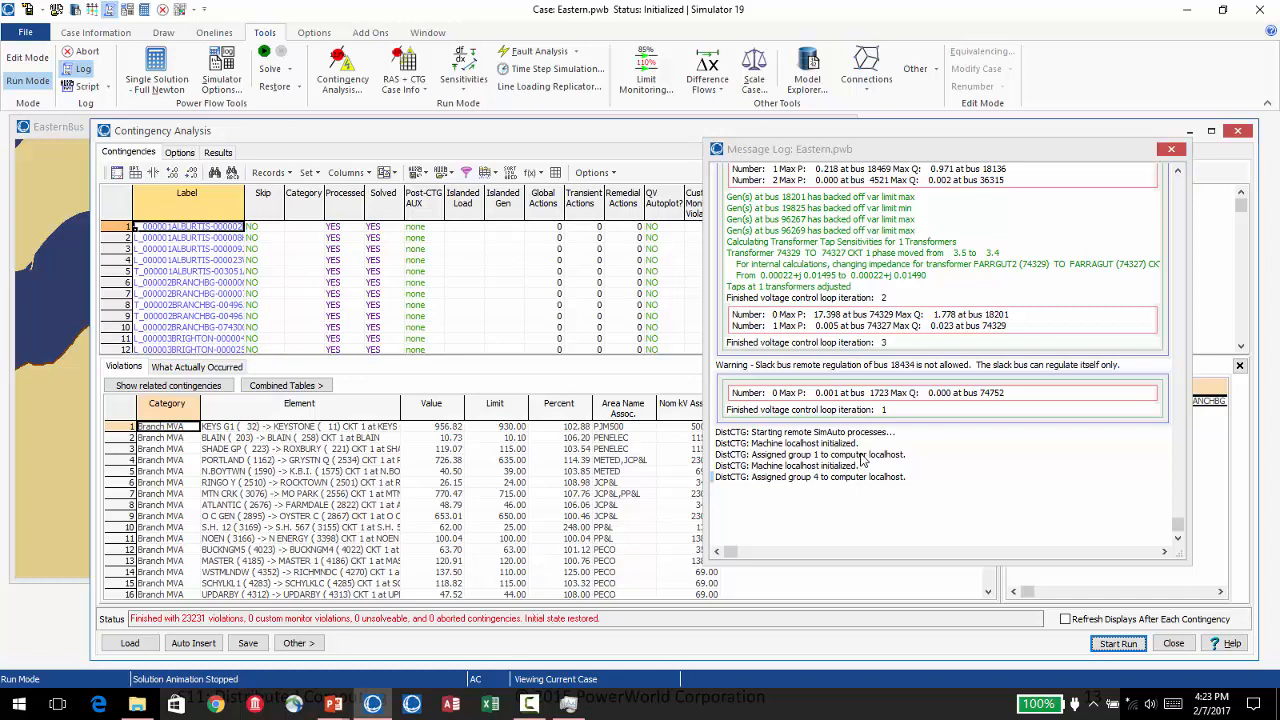
Check the message log's latest entries, and look in Task Manager for remaining Simulator processes before returning to Simulator.
{"action": "left_click", "coordinate": [1179, 540]}
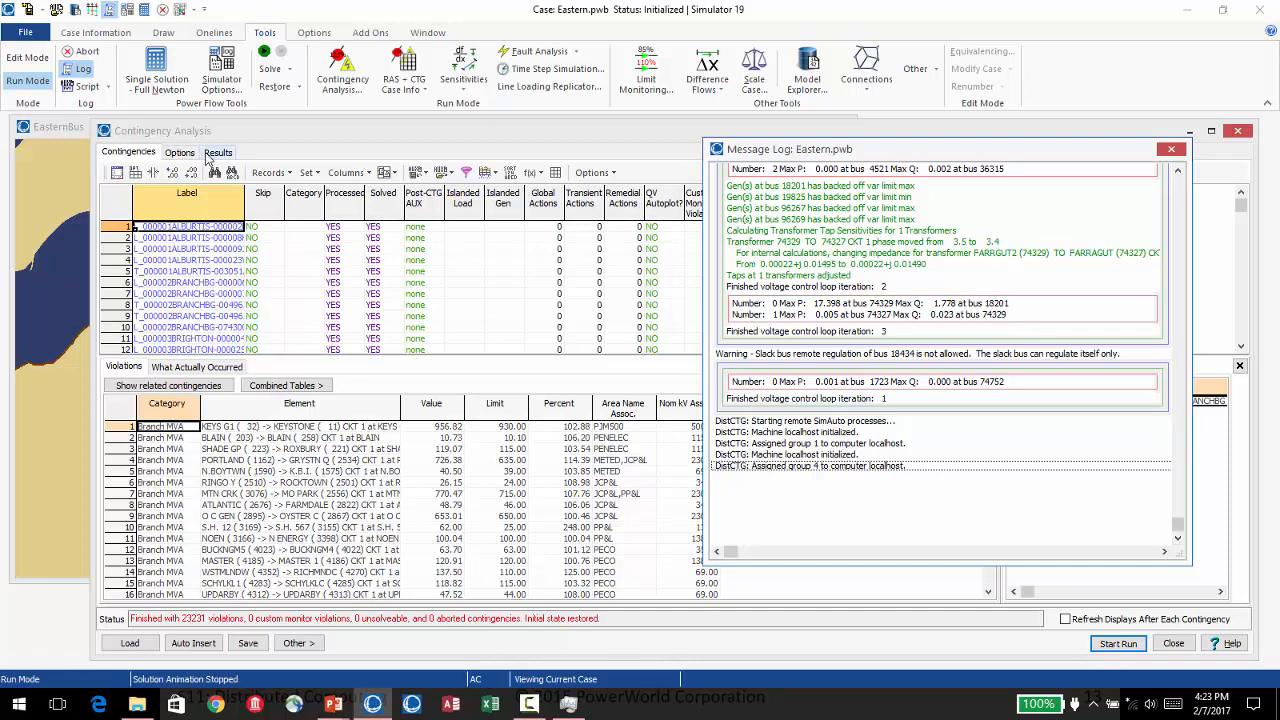
{"action": "left_click", "coordinate": [568, 704]}
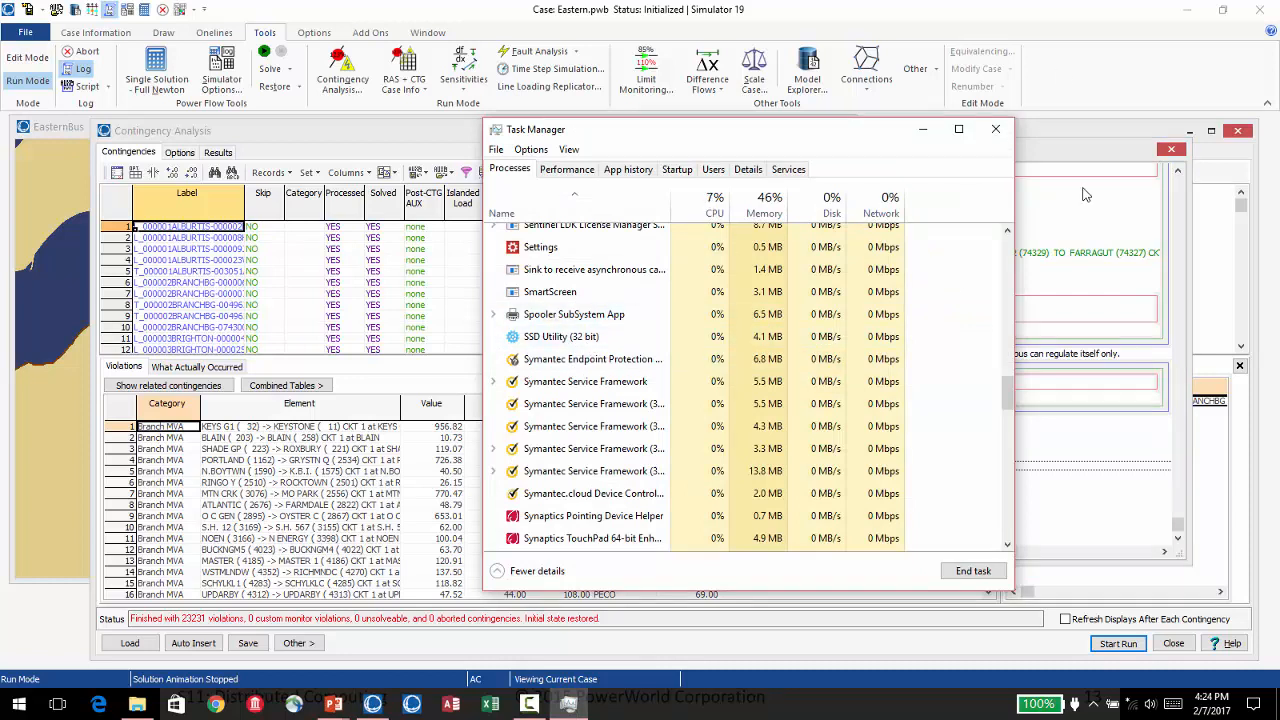
{"action": "left_click", "coordinate": [1075, 137]}
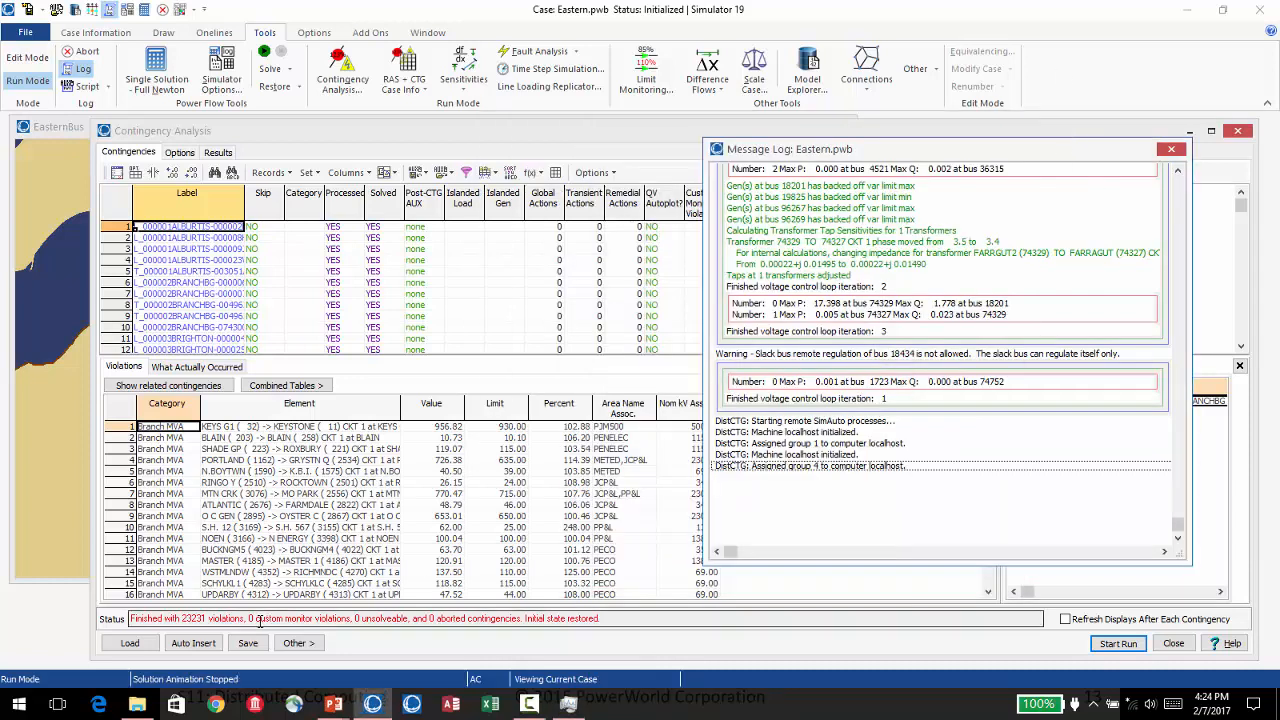
Close the message log and review the violations and extreme values in the contingency list.
{"action": "left_click", "coordinate": [1173, 150]}
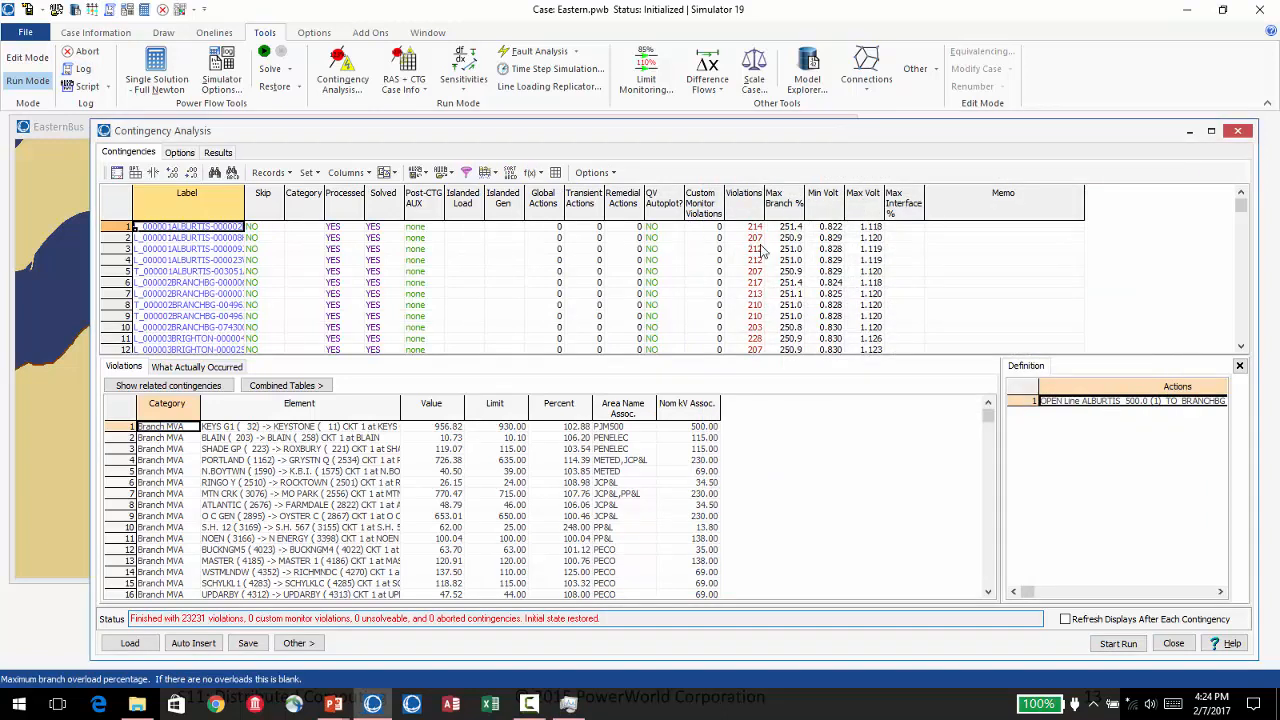
{"action": "mouse_move", "coordinate": [1241, 206]}
{"action": "left_mouse_down"}
{"action": "mouse_move", "coordinate": [1252, 265]}
{"action": "mouse_move", "coordinate": [1242, 205]}
{"action": "left_mouse_up"}
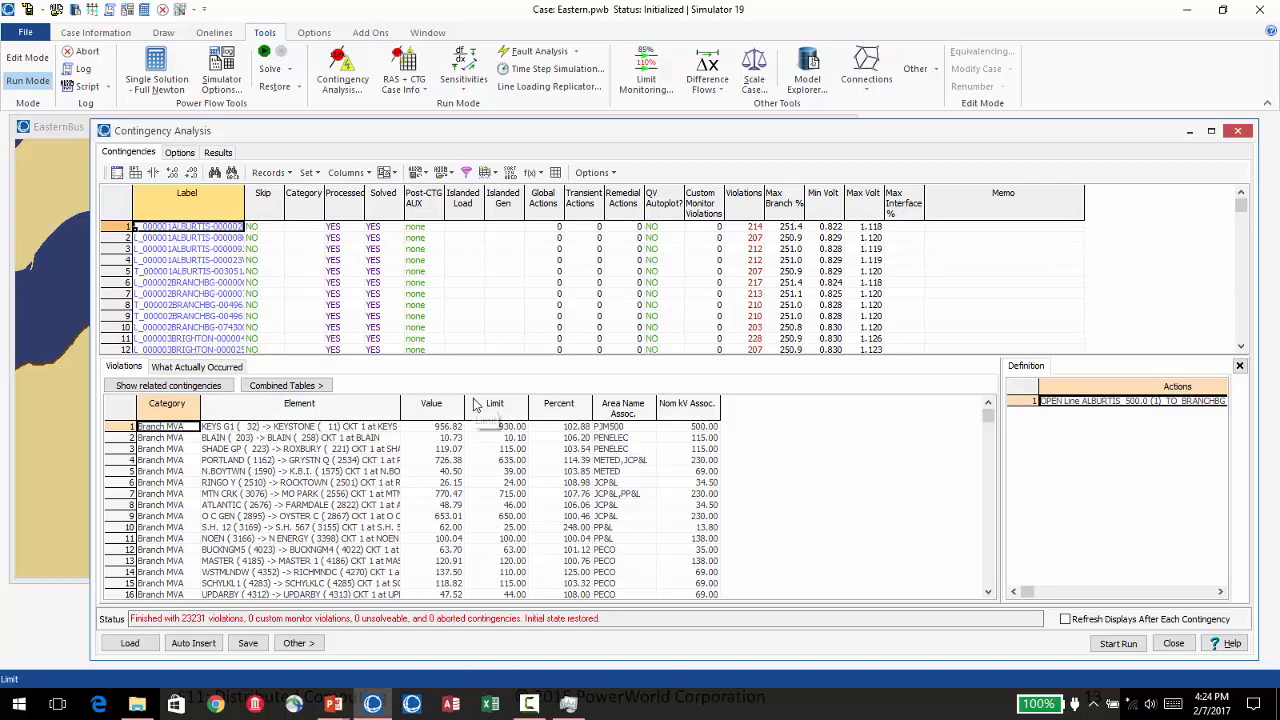
{"action": "key", "text": "alt+Tab"}
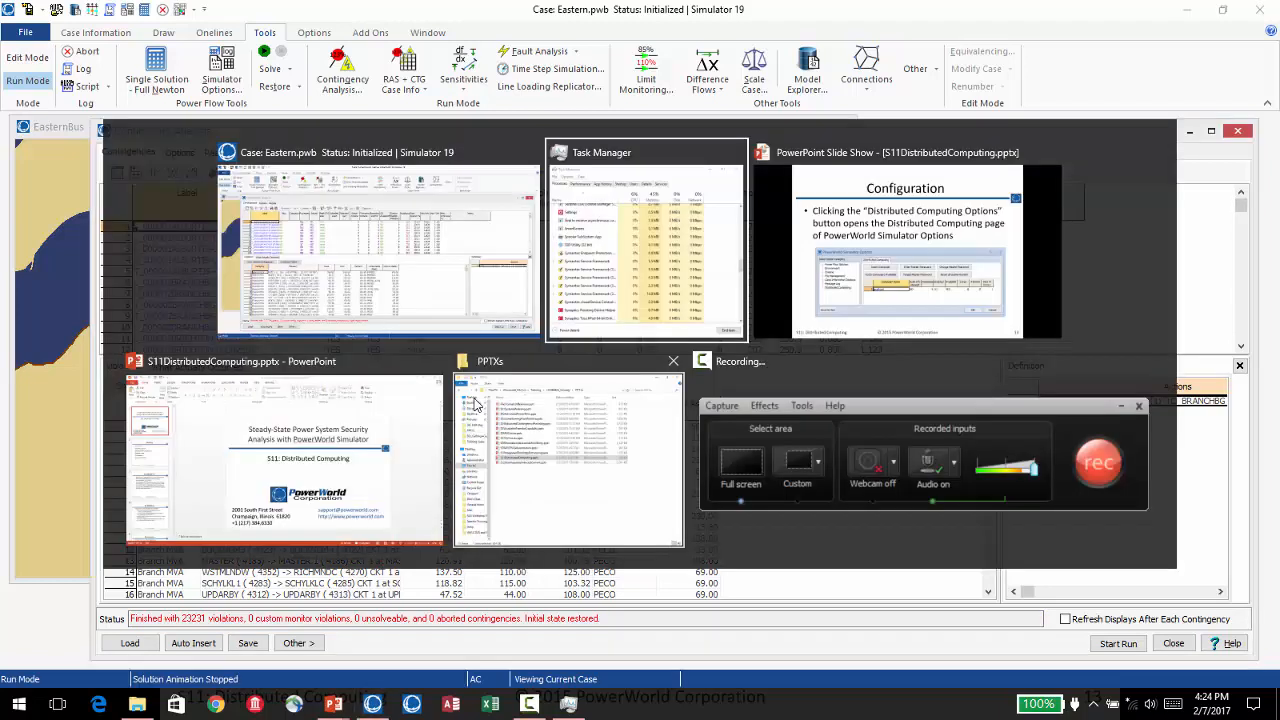
{"action": "key", "text": "alt+Tab"}
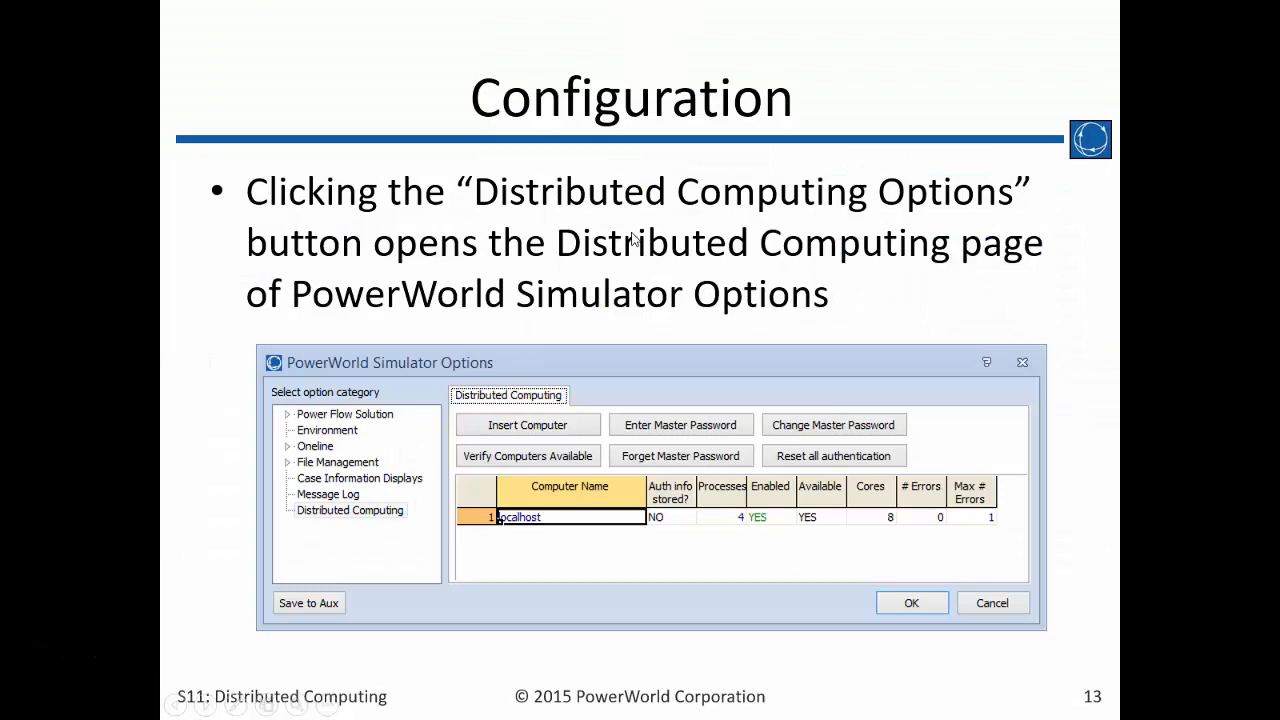
{"action": "left_click", "coordinate": [622, 238]}
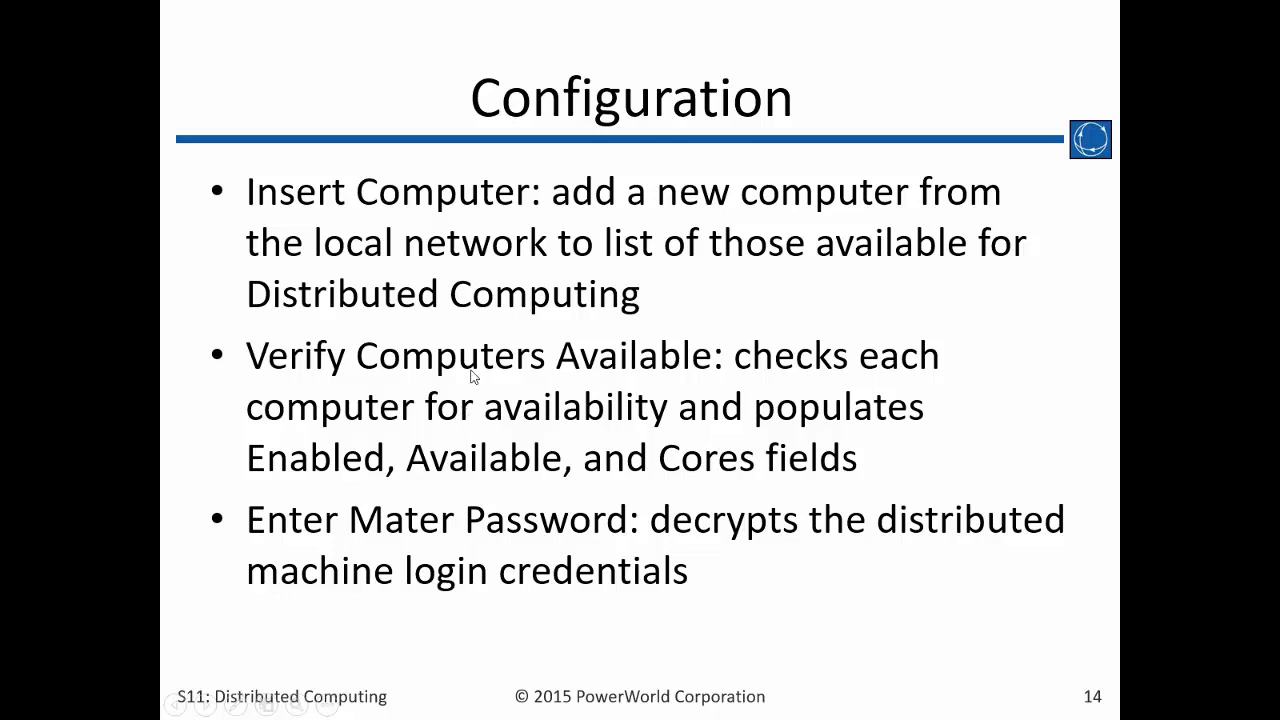
{"action": "key", "text": "Left"}
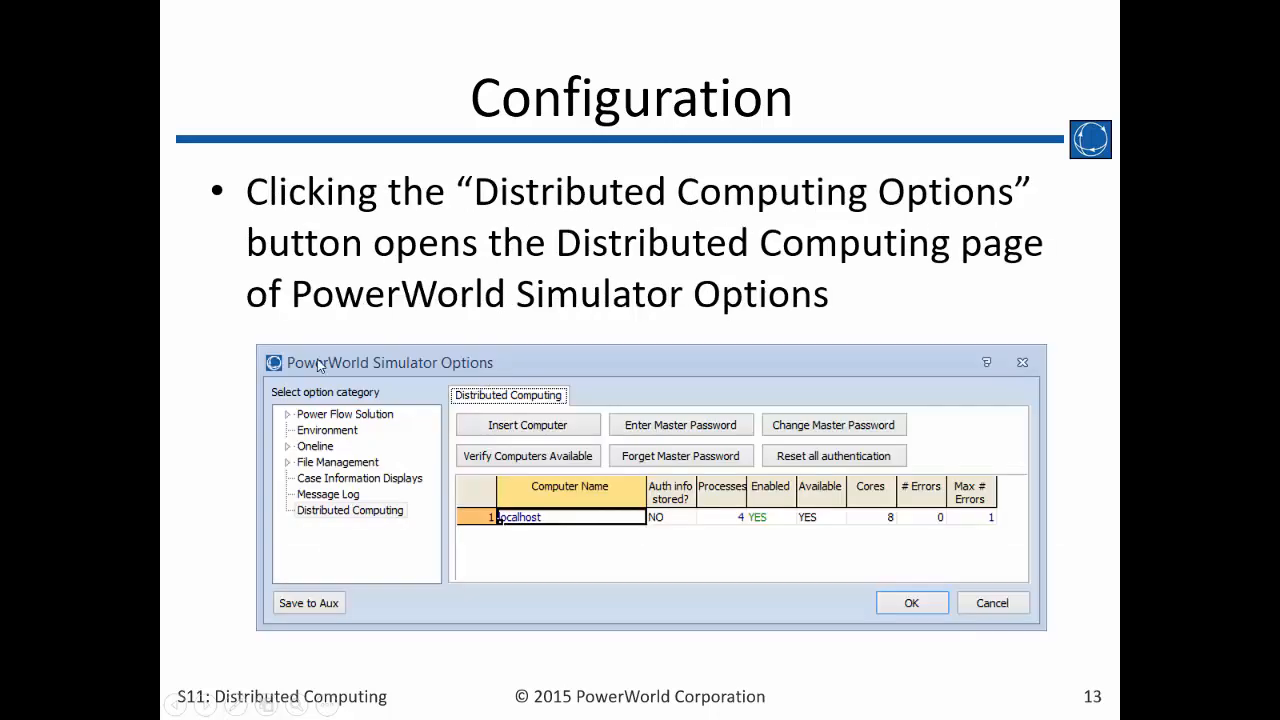